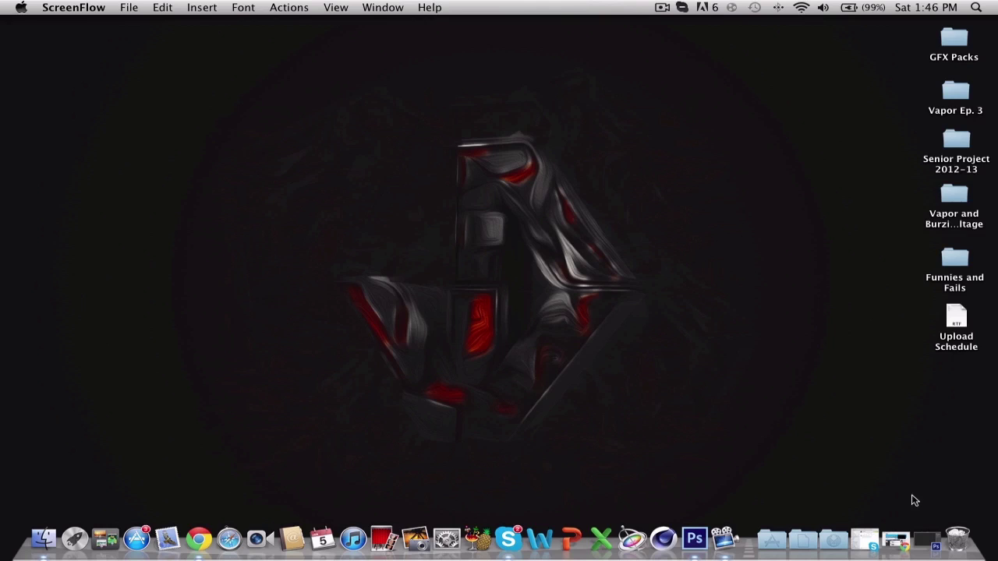
# - Open Vapor logo v2.png from Finder's All My Files by dragging it into Photoshop
pyautogui.click(927, 534)
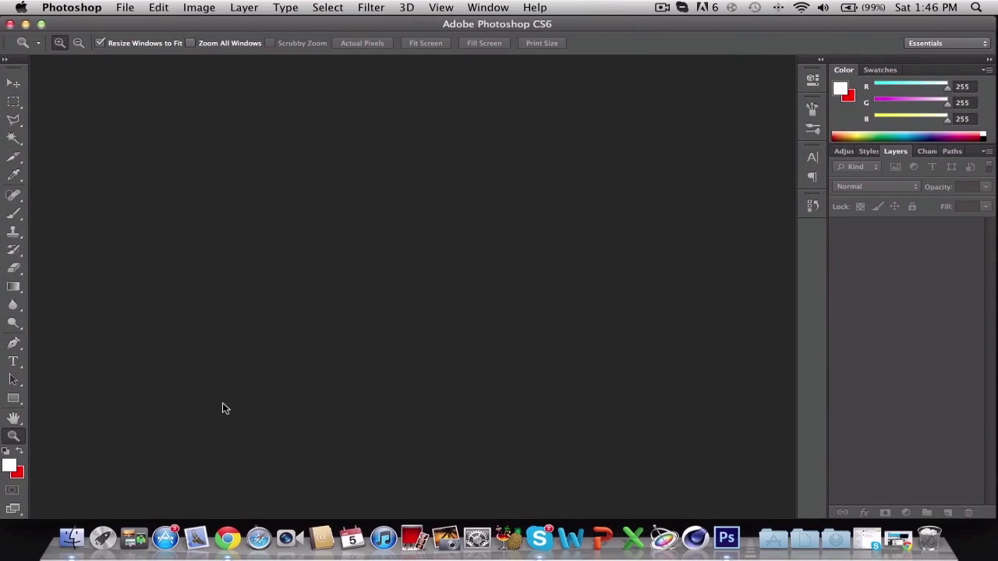
pyautogui.click(70, 538)
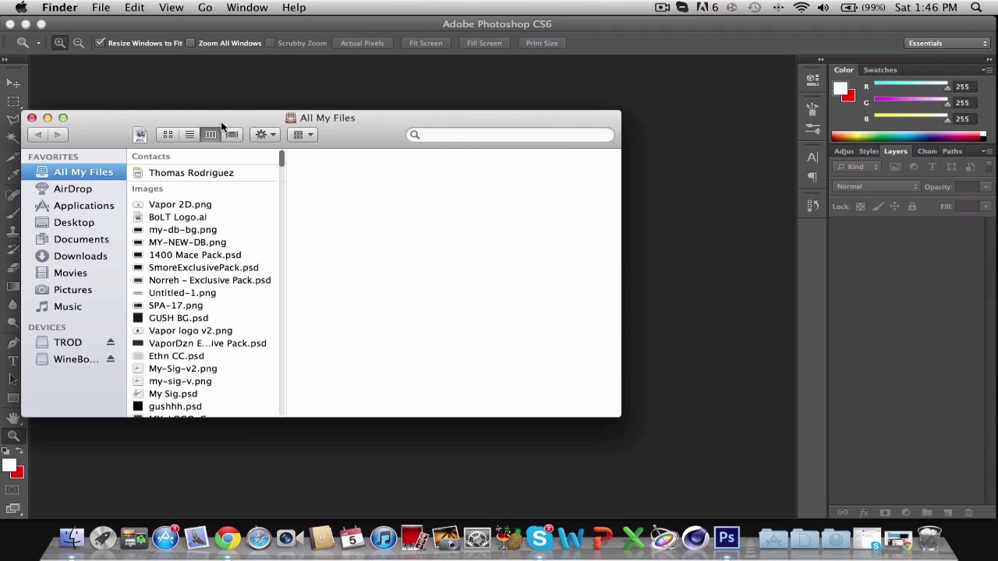
pyautogui.moveTo(220, 124); pyautogui.dragTo(221, 147)
pyautogui.click(180, 228)
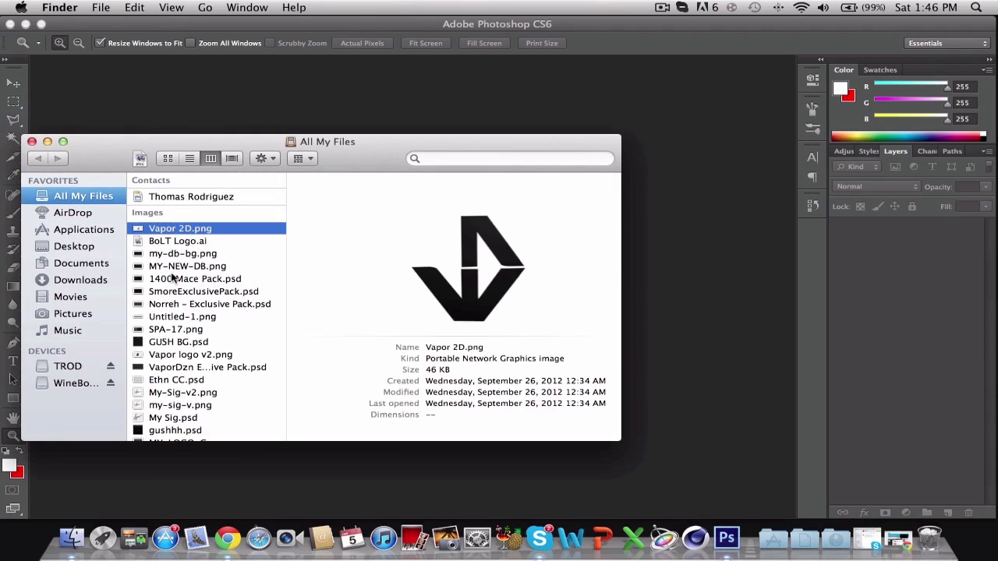
pyautogui.click(173, 356)
pyautogui.moveTo(174, 356); pyautogui.dragTo(185, 107)
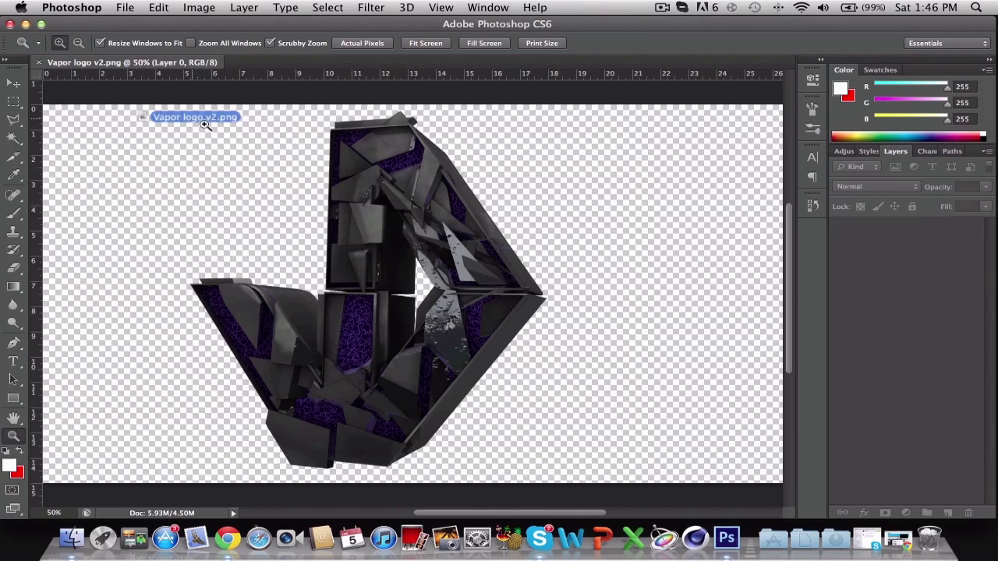
# - Duplicate Layer 0 twice, creating Layer 0 copy and Layer 0 copy 2
pyautogui.hscroll(3, 340, 251)
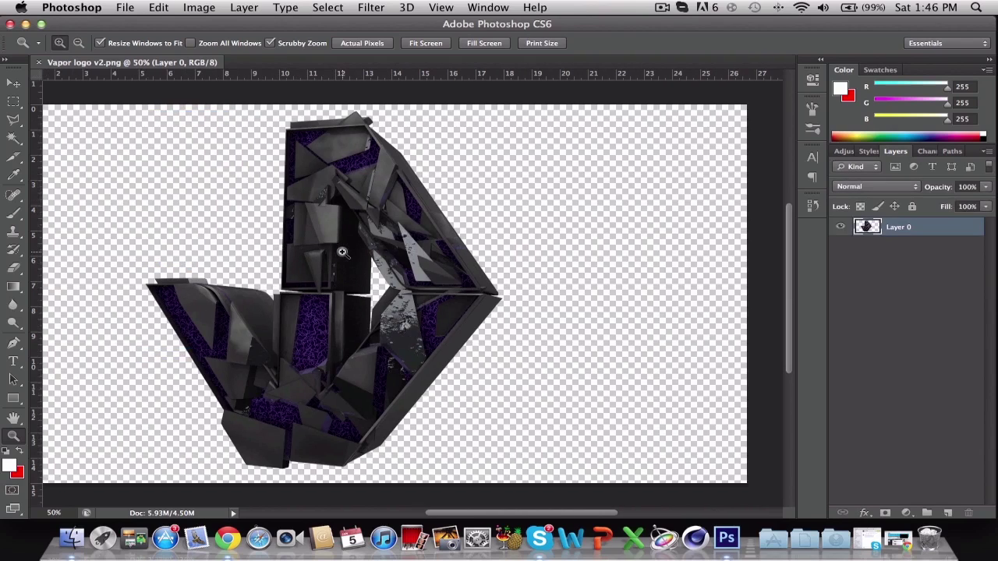
pyautogui.hscroll(-5, 341, 251)
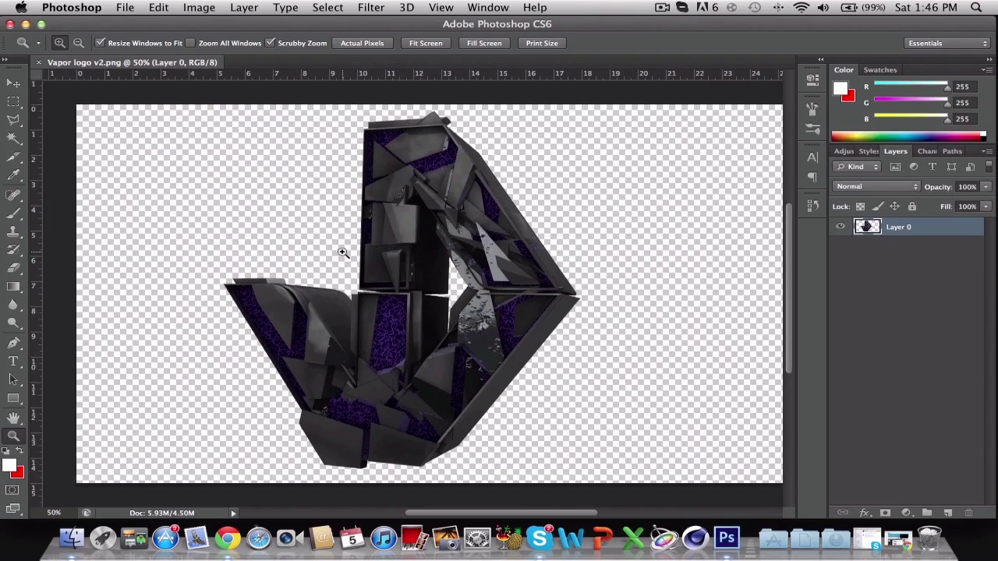
pyautogui.hscroll(4, 342, 253)
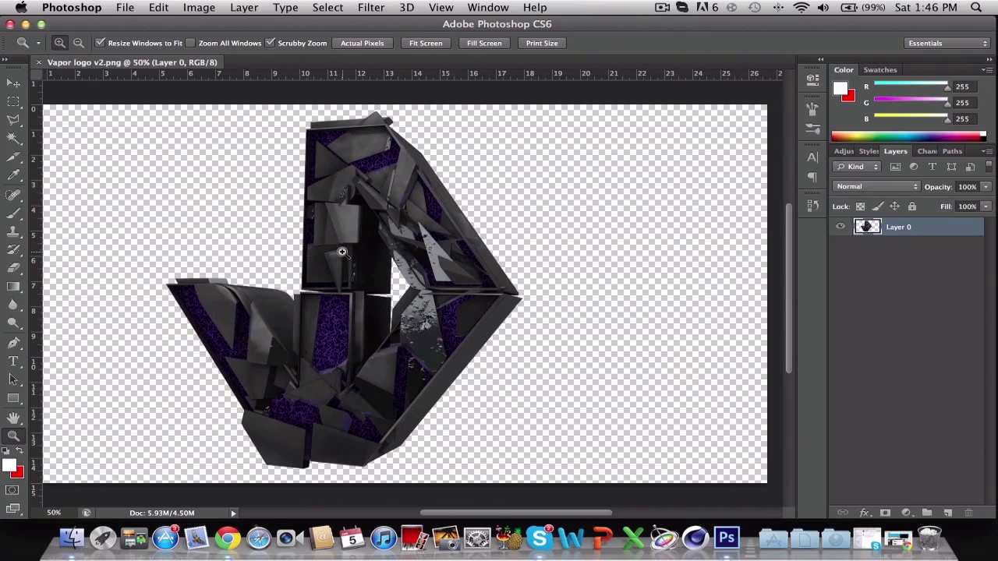
pyautogui.rightClick(954, 230)
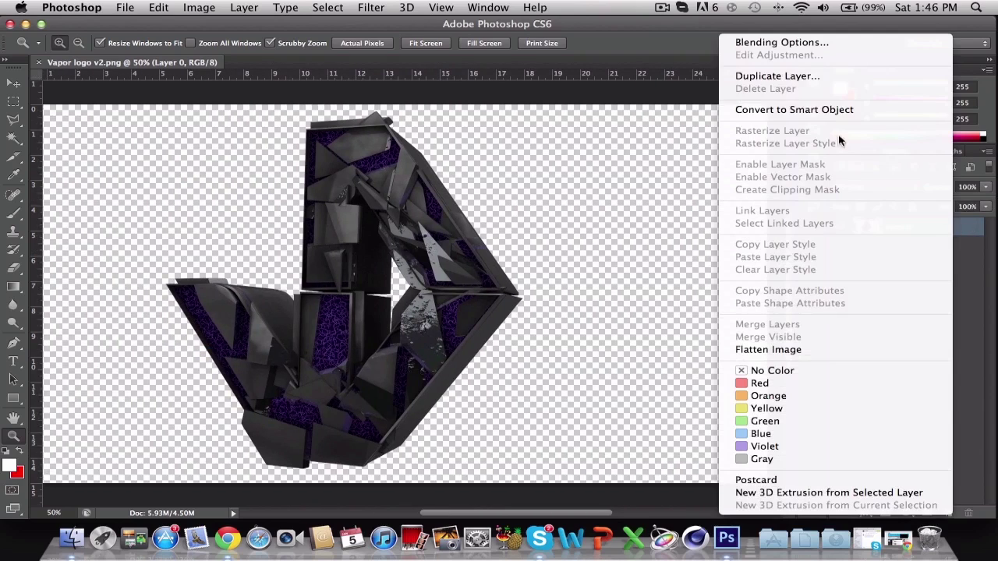
pyautogui.click(767, 73)
pyautogui.click(661, 203)
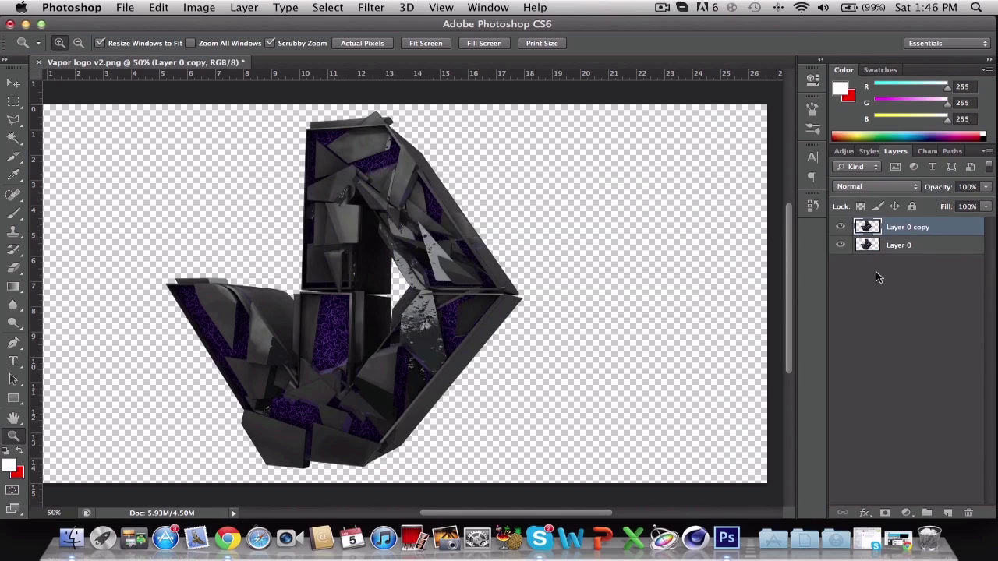
pyautogui.rightClick(933, 230)
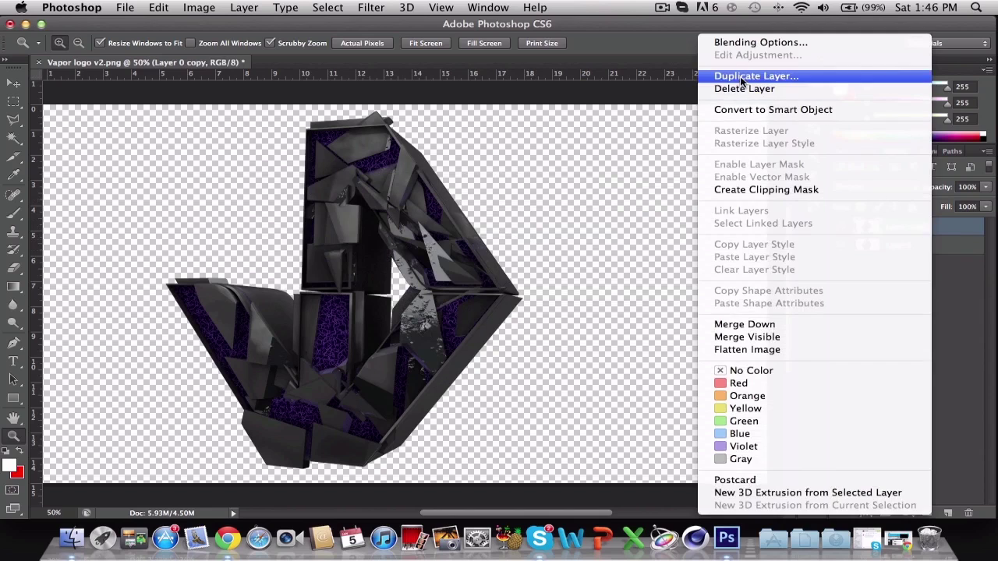
pyautogui.click(685, 182)
pyautogui.click(665, 203)
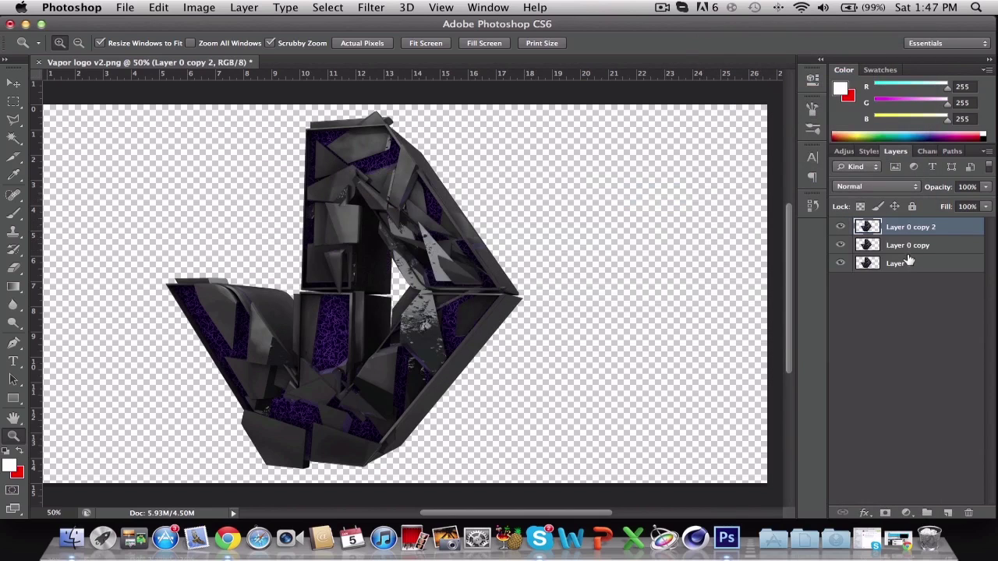
# - Hide Layer 0 and Layer 0 copy 2, leaving Layer 0 copy selected
pyautogui.click(908, 262)
pyautogui.click(841, 263)
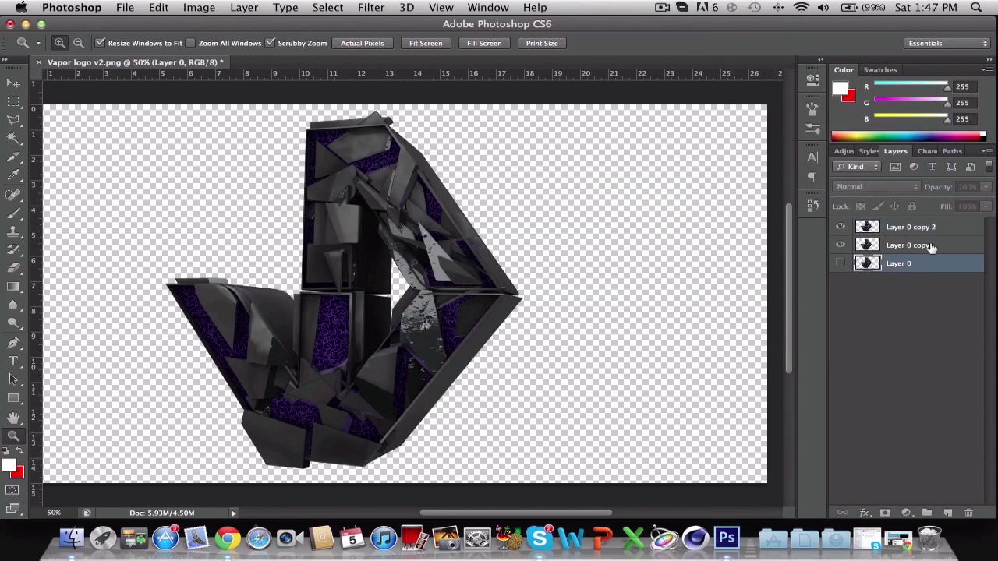
pyautogui.click(910, 227)
pyautogui.click(840, 226)
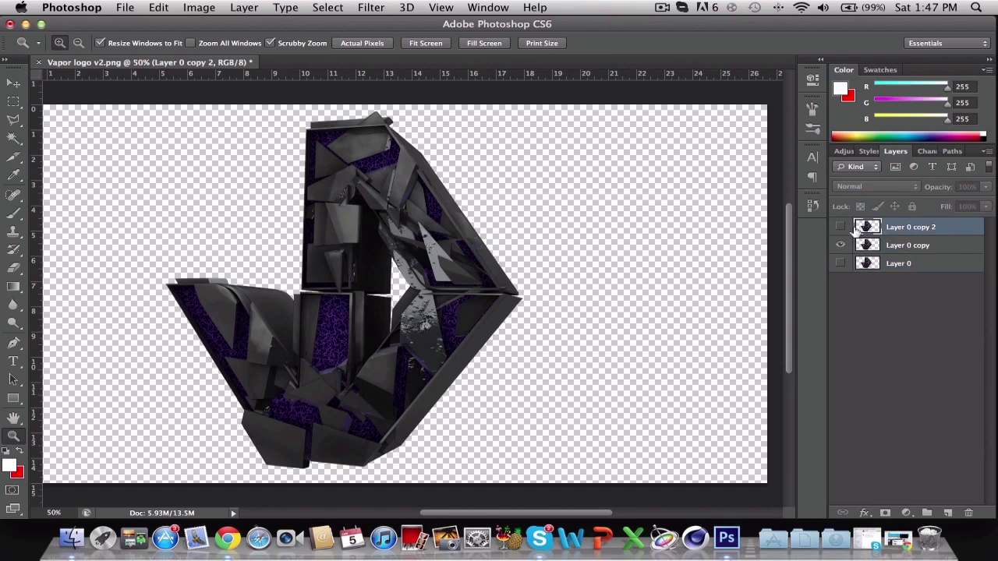
pyautogui.click(923, 248)
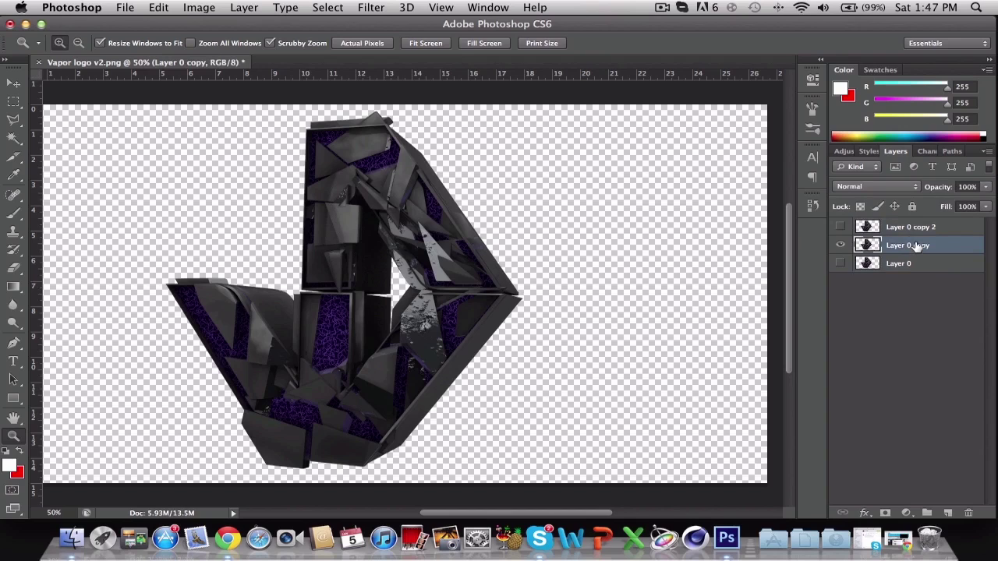
# - Choose Oil Paint from the Filter menu for Layer 0 copy
pyautogui.click(366, 8)
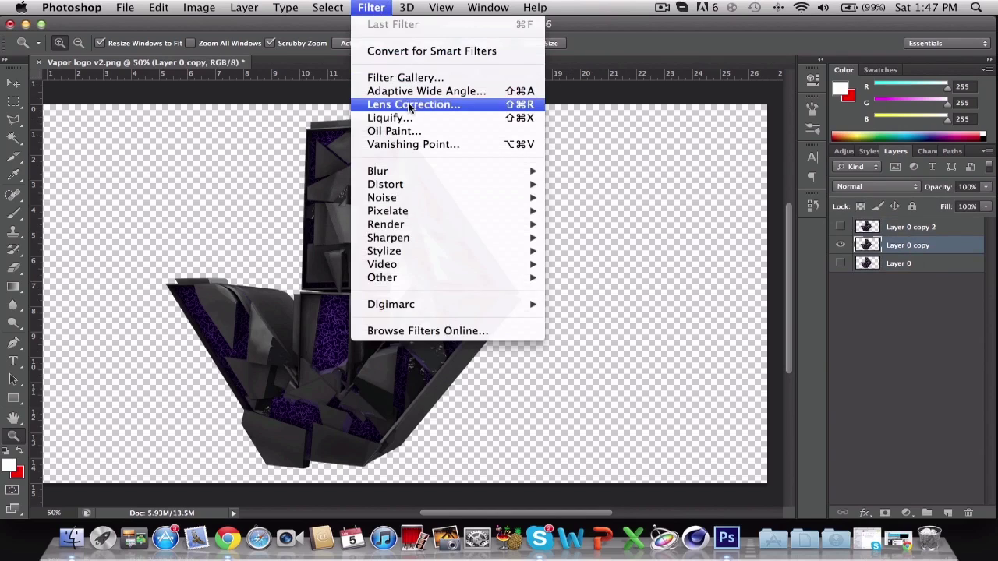
pyautogui.click(368, 7)
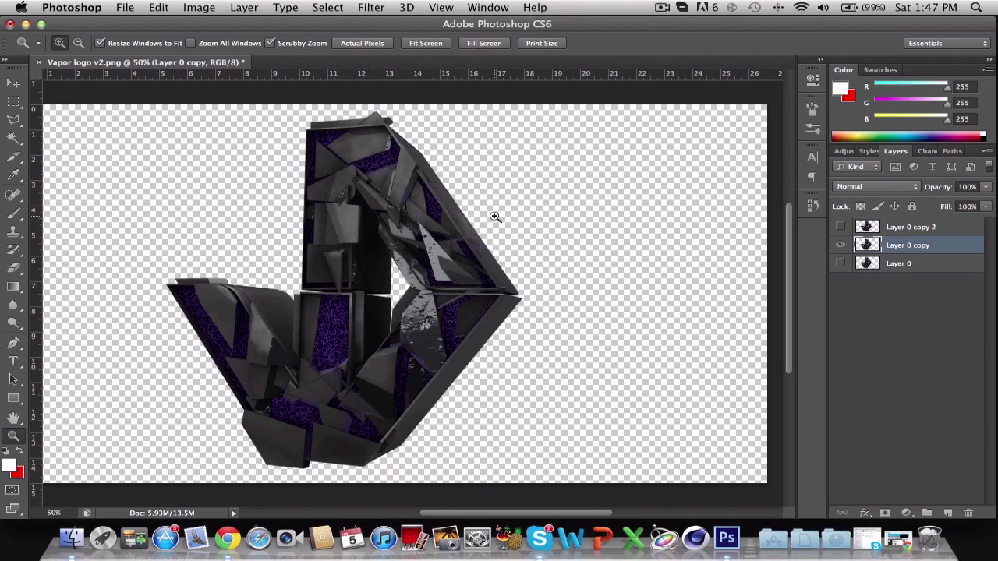
pyautogui.click(373, 8)
pyautogui.click(373, 8)
pyautogui.click(371, 9)
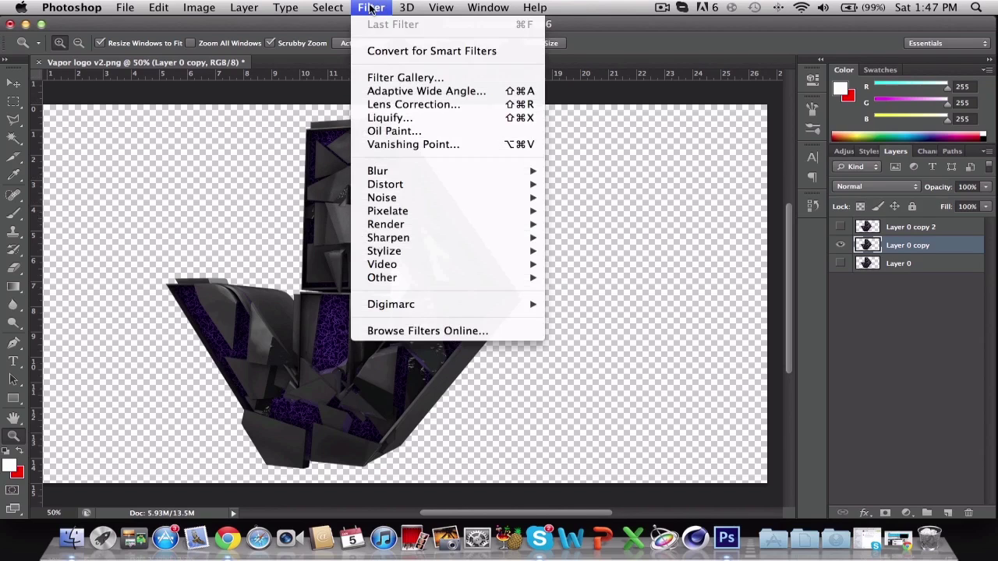
pyautogui.click(373, 10)
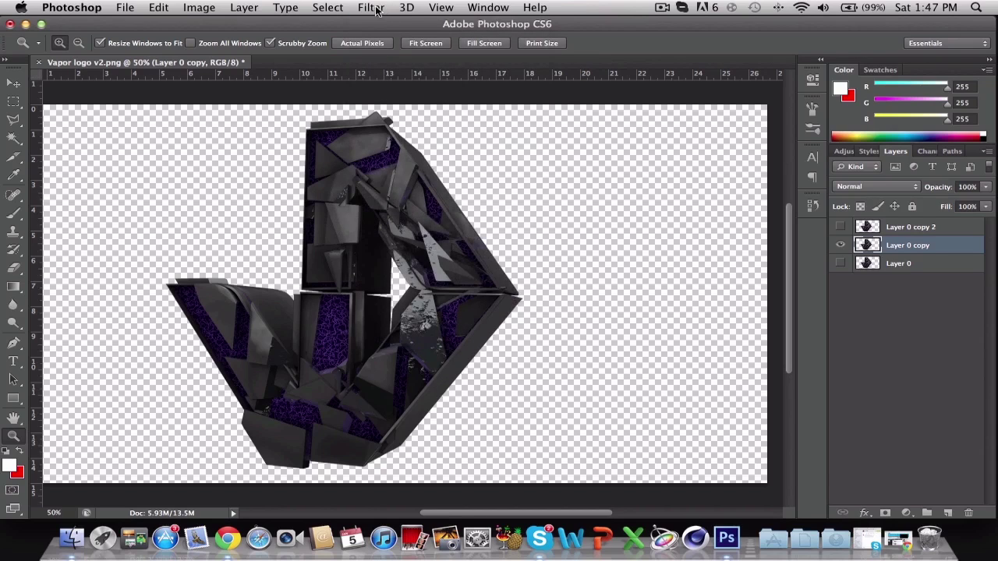
pyautogui.click(376, 9)
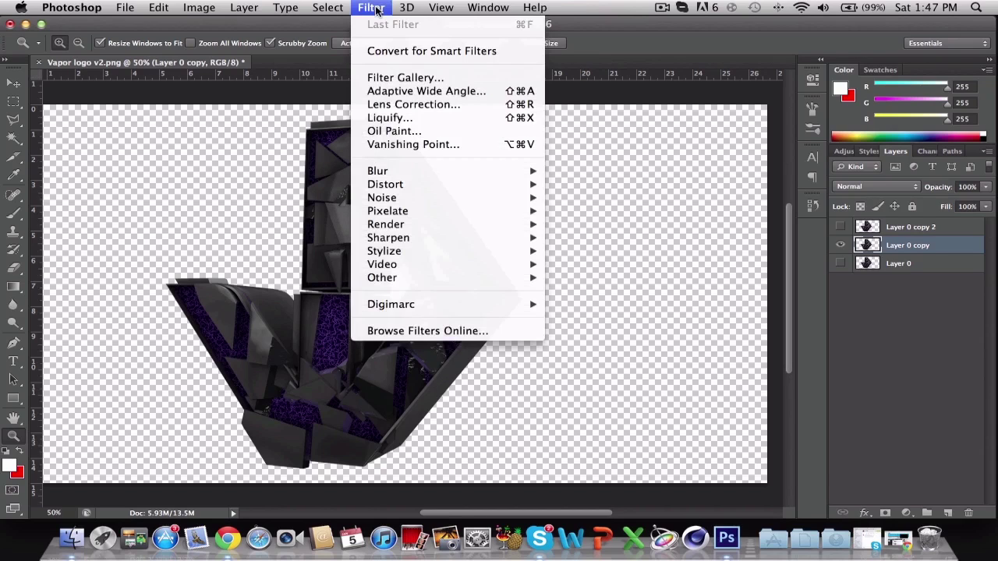
pyautogui.click(437, 134)
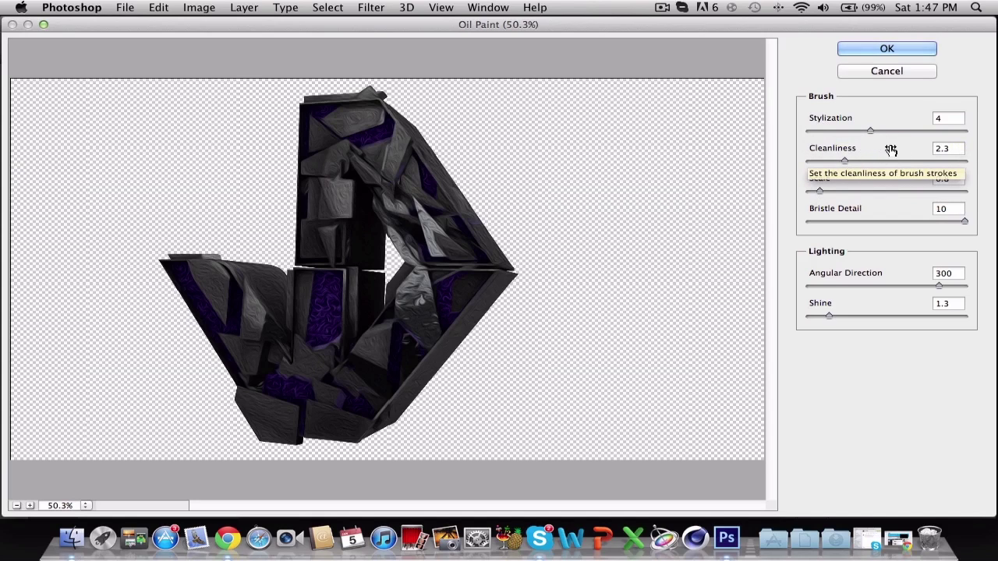
# - Apply Oil Paint with Stylization 10, Cleanliness 10, Scale 6, Bristle Detail 10, then add an empty layer
pyautogui.moveTo(872, 128); pyautogui.dragTo(974, 134)
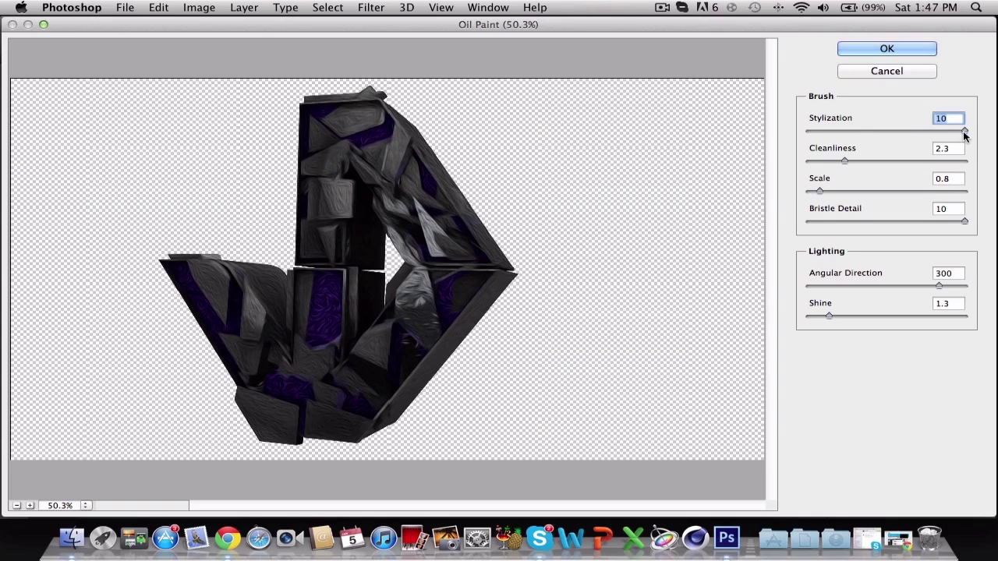
pyautogui.click(845, 161)
pyautogui.moveTo(844, 161); pyautogui.dragTo(977, 165)
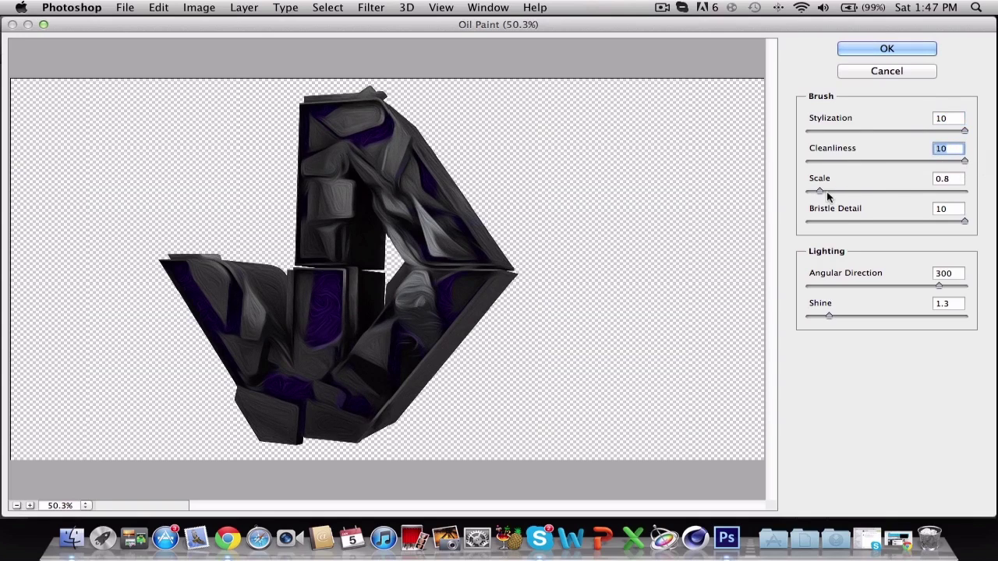
pyautogui.moveTo(821, 191); pyautogui.dragTo(904, 195)
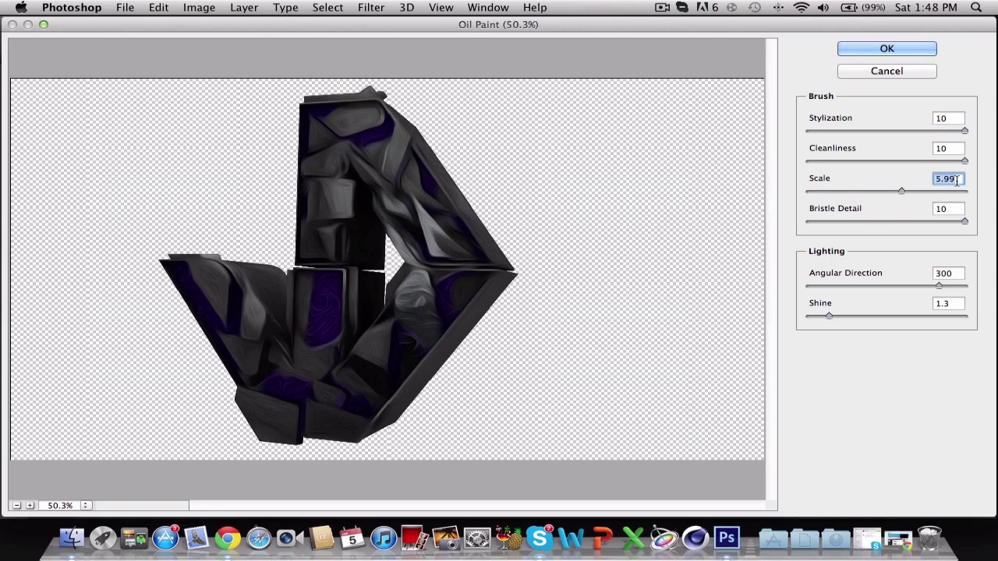
pyautogui.write('6')
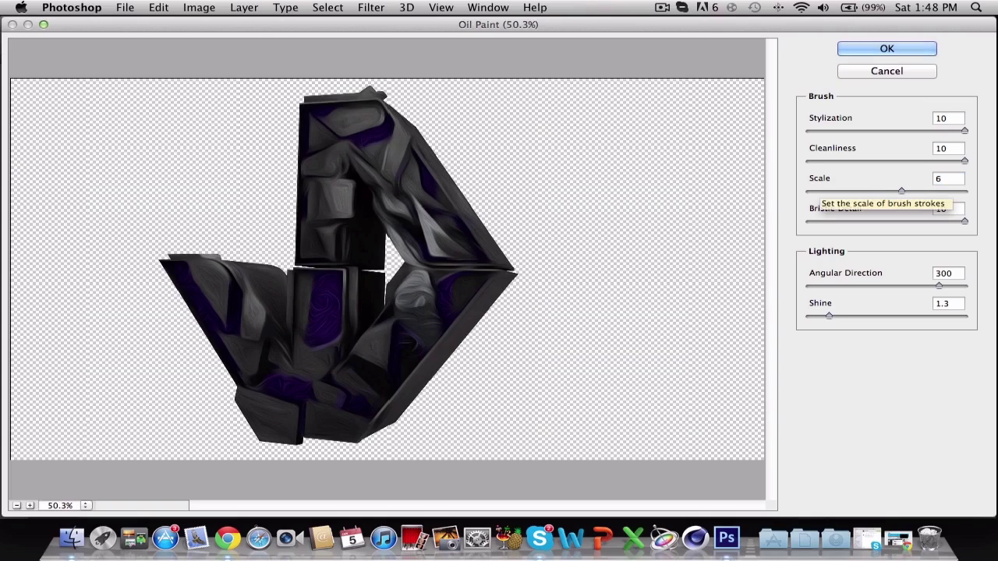
pyautogui.moveTo(966, 224)
pyautogui.mouseDown()
pyautogui.moveTo(762, 218)
pyautogui.moveTo(972, 224)
pyautogui.mouseUp()
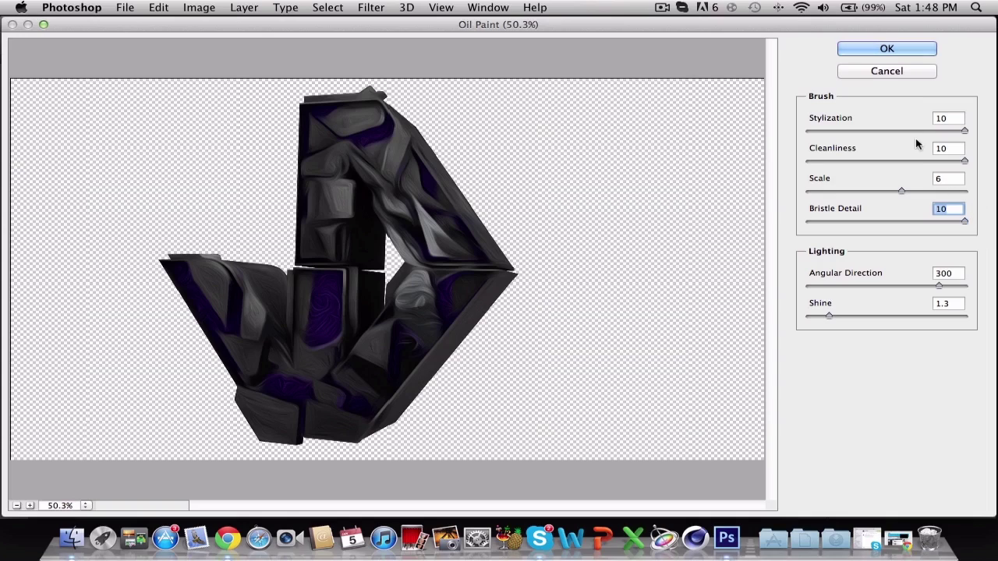
pyautogui.moveTo(965, 131); pyautogui.dragTo(980, 147)
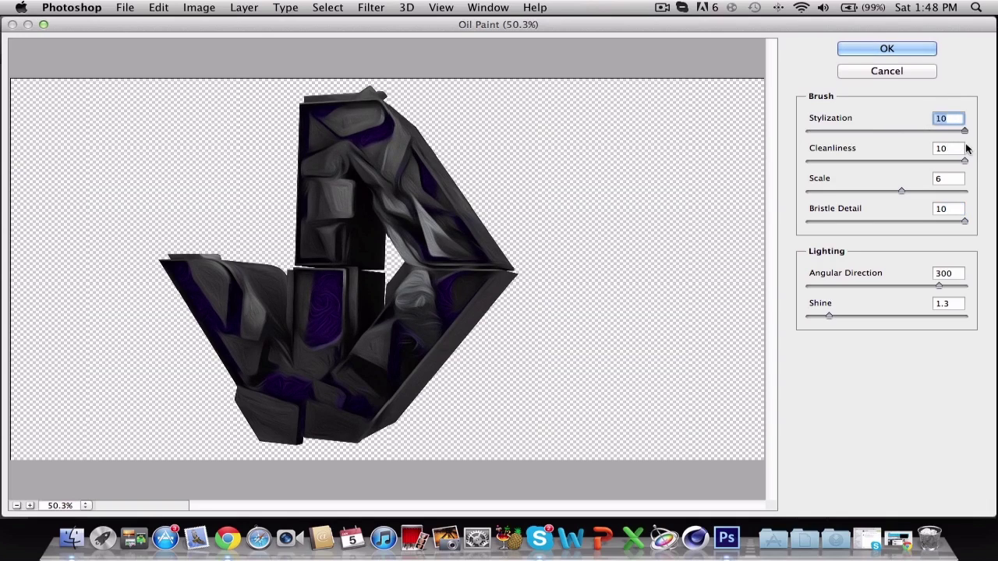
pyautogui.moveTo(964, 161); pyautogui.dragTo(984, 166)
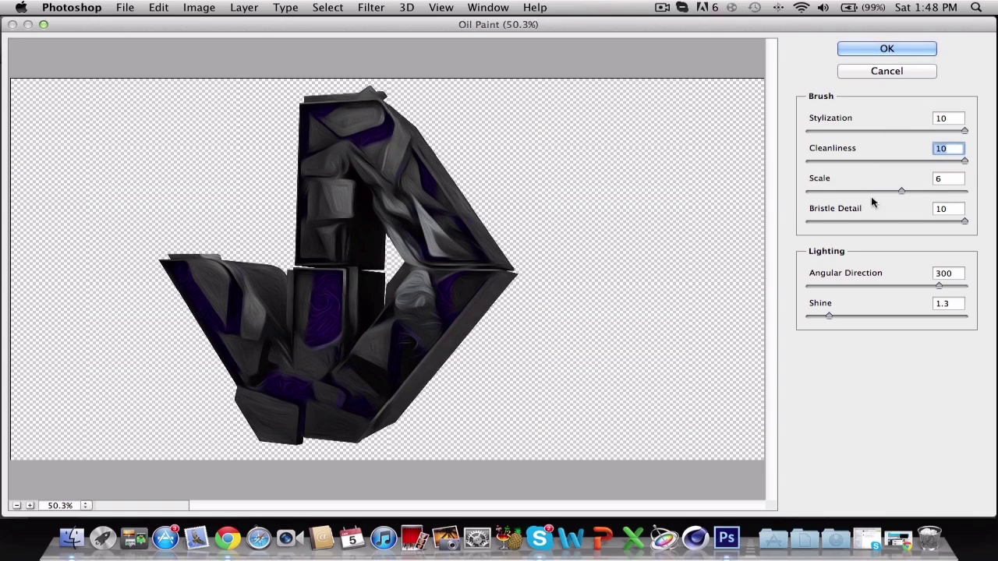
pyautogui.click(877, 49)
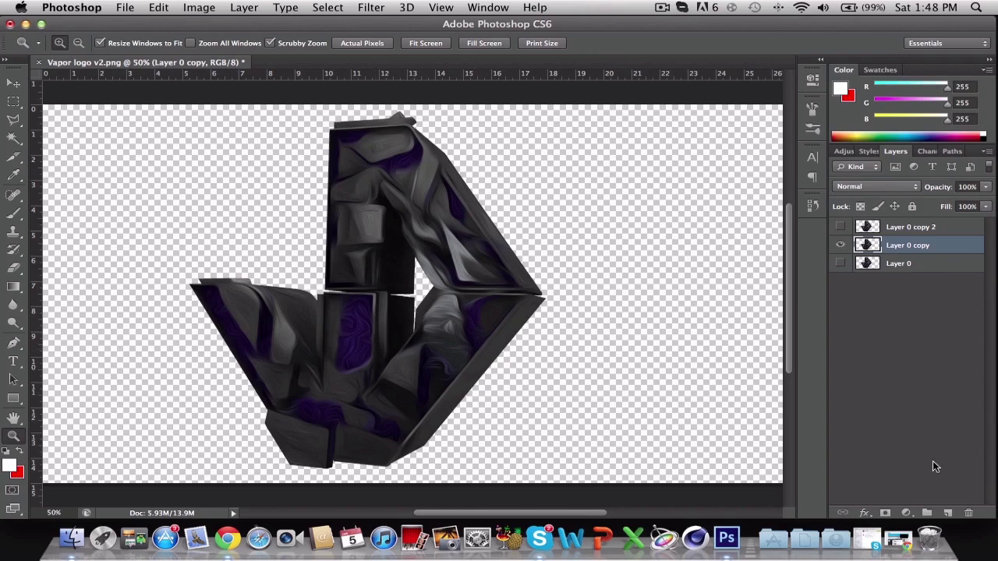
pyautogui.click(948, 513)
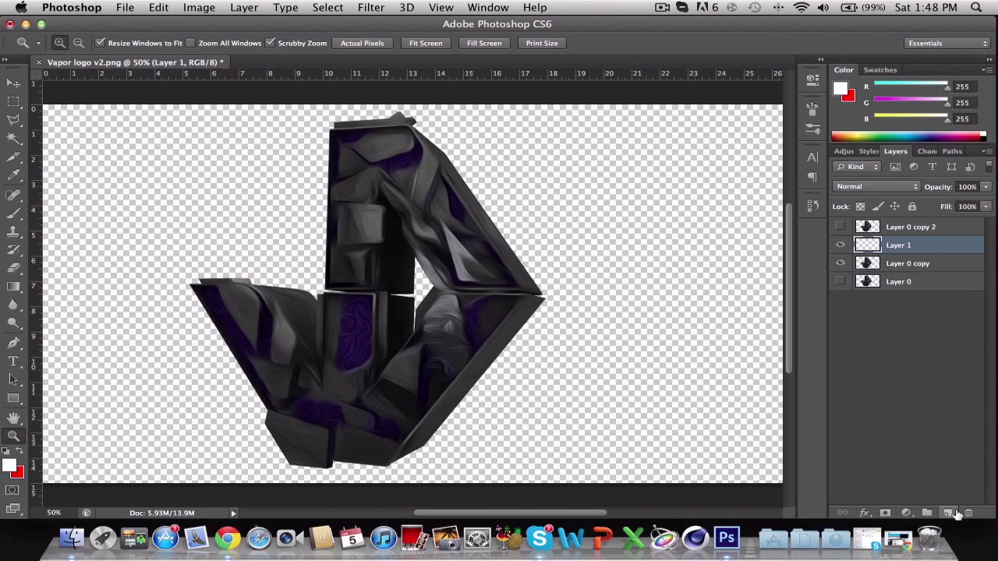
# - Clip Layer 1 to Layer 0 copy and select the Brush tool
pyautogui.rightClick(932, 247)
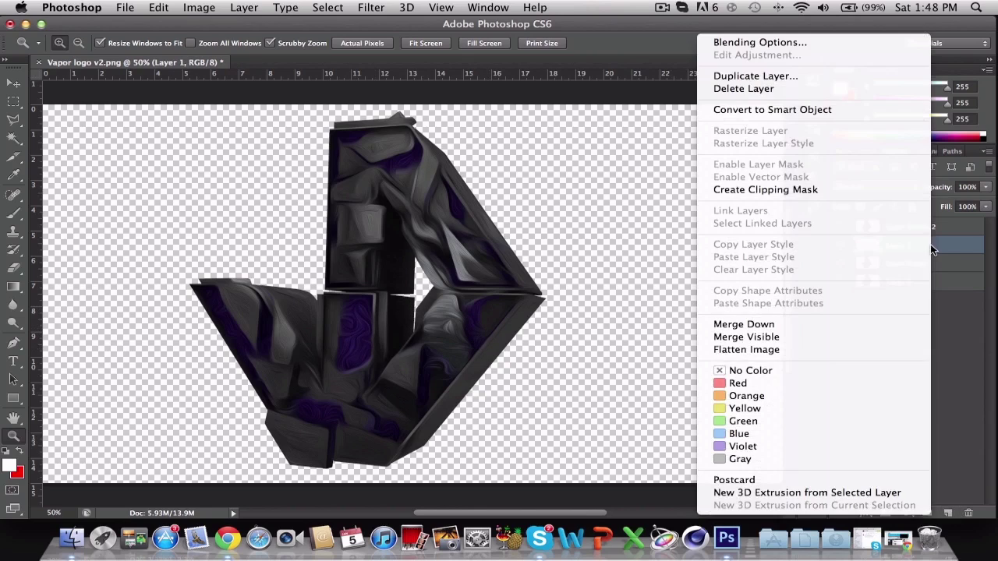
pyautogui.click(785, 193)
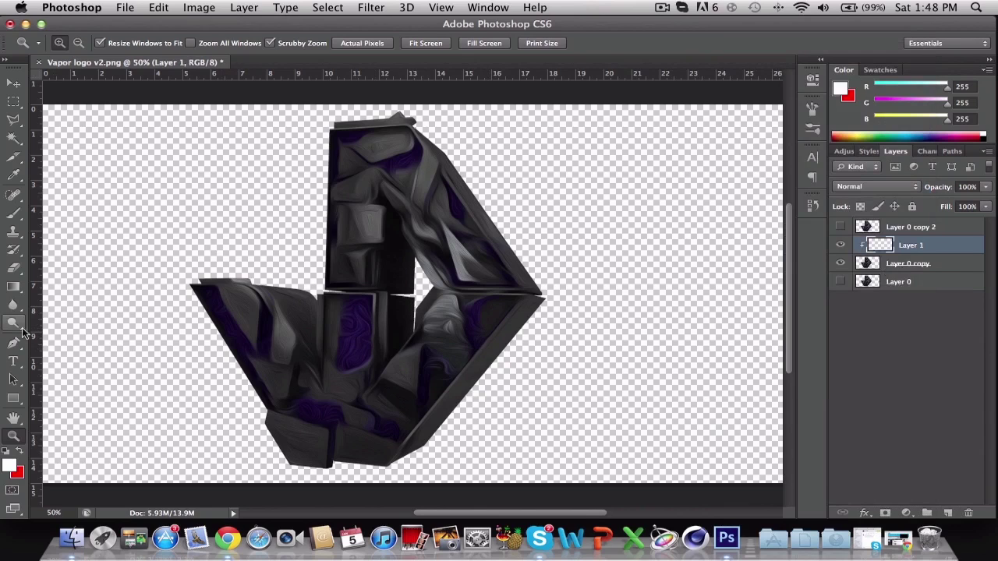
pyautogui.click(14, 269)
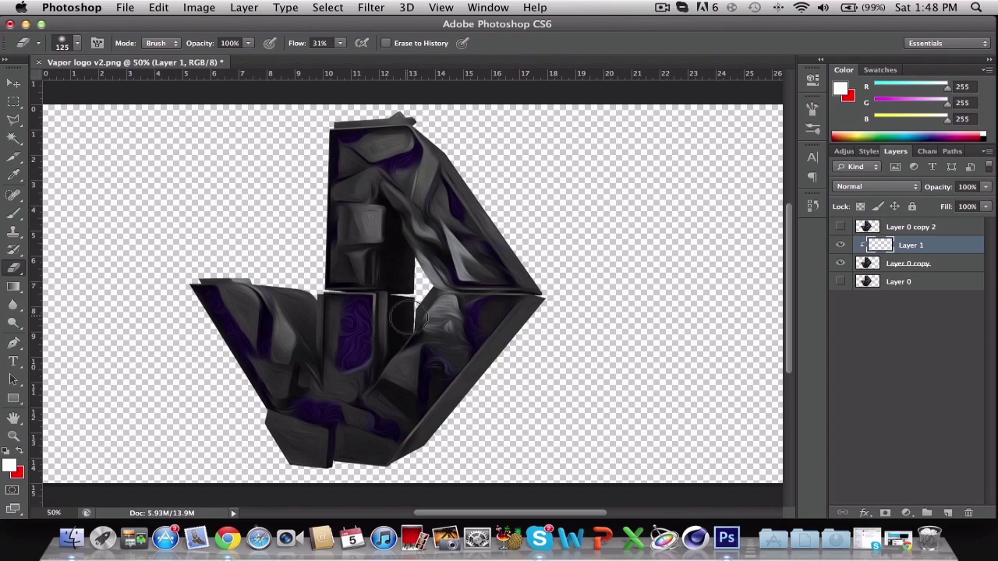
pyautogui.click(15, 215)
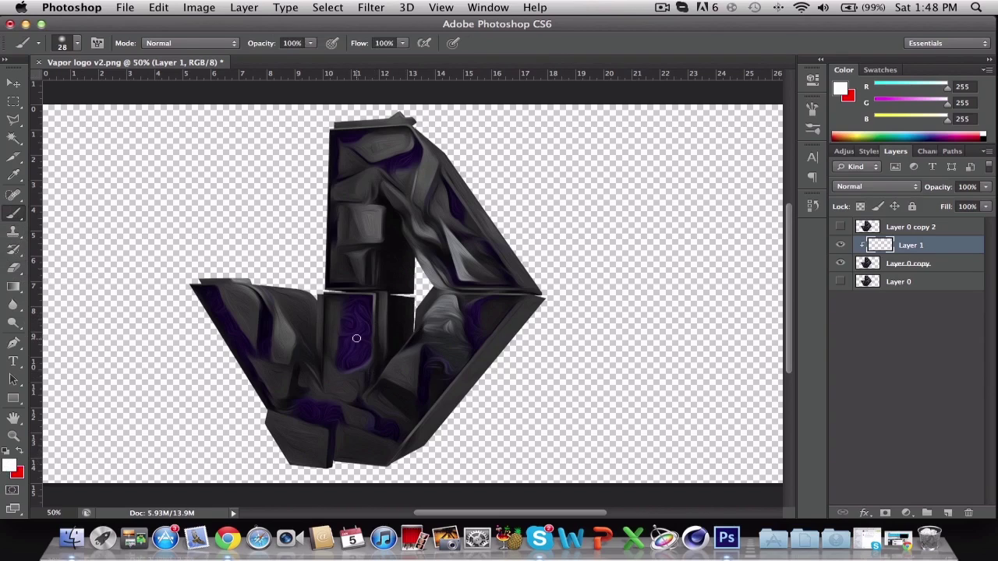
# - Set the foreground colour to white in the Color Picker, after briefly trying purple #9c00ff
pyautogui.click(11, 467)
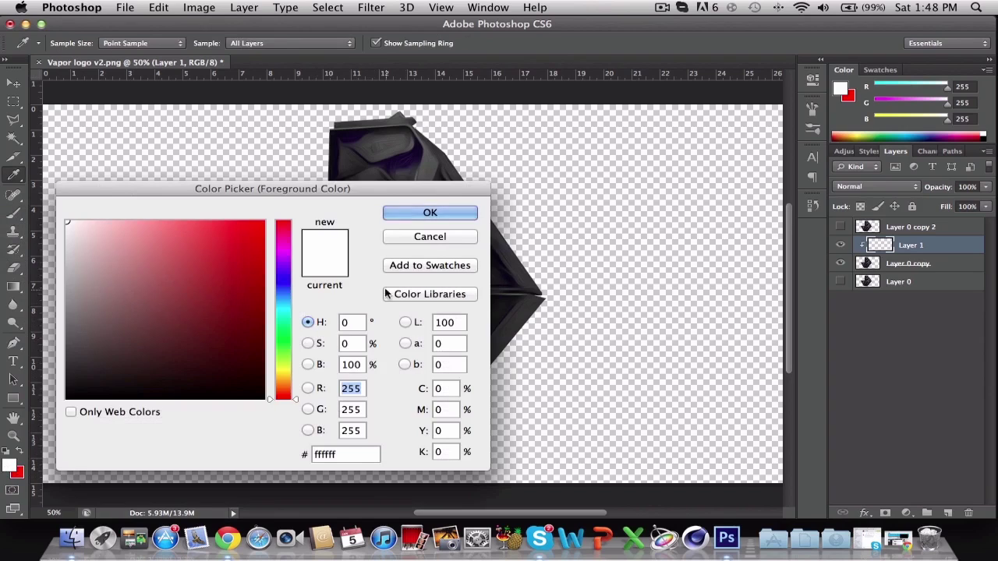
pyautogui.click(286, 263)
pyautogui.moveTo(264, 224); pyautogui.dragTo(290, 197)
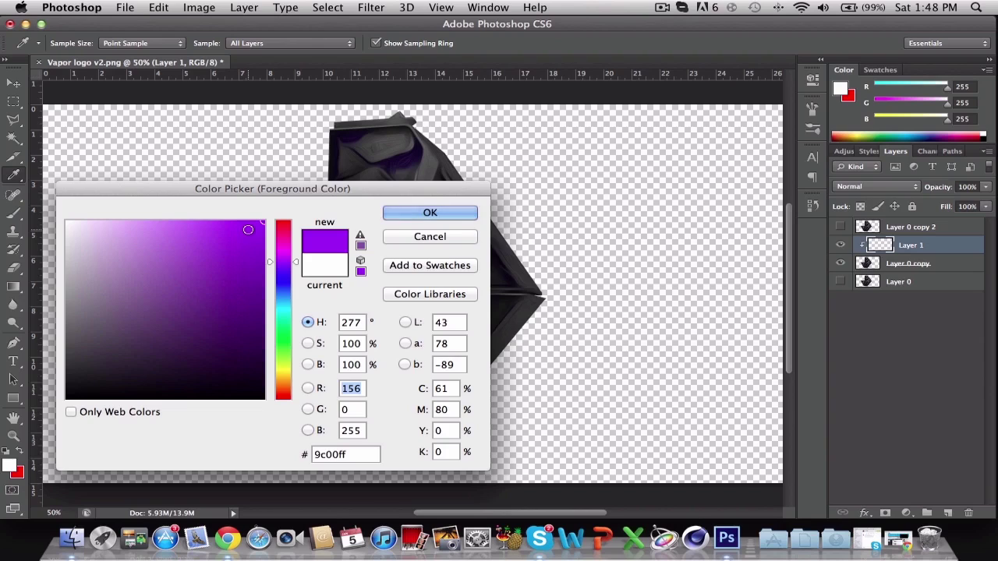
pyautogui.moveTo(254, 228); pyautogui.dragTo(3, 197)
pyautogui.click(406, 214)
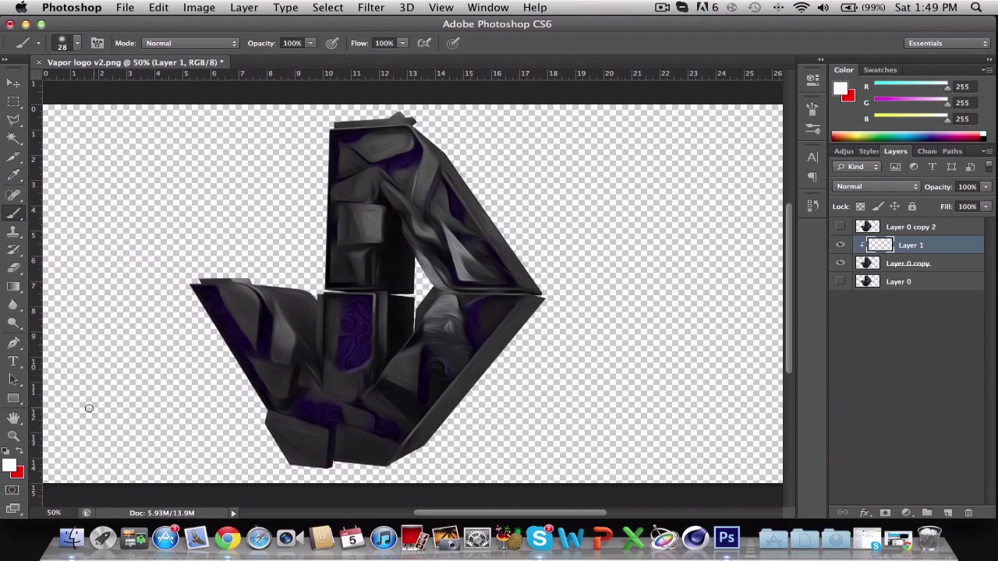
pyautogui.click(13, 465)
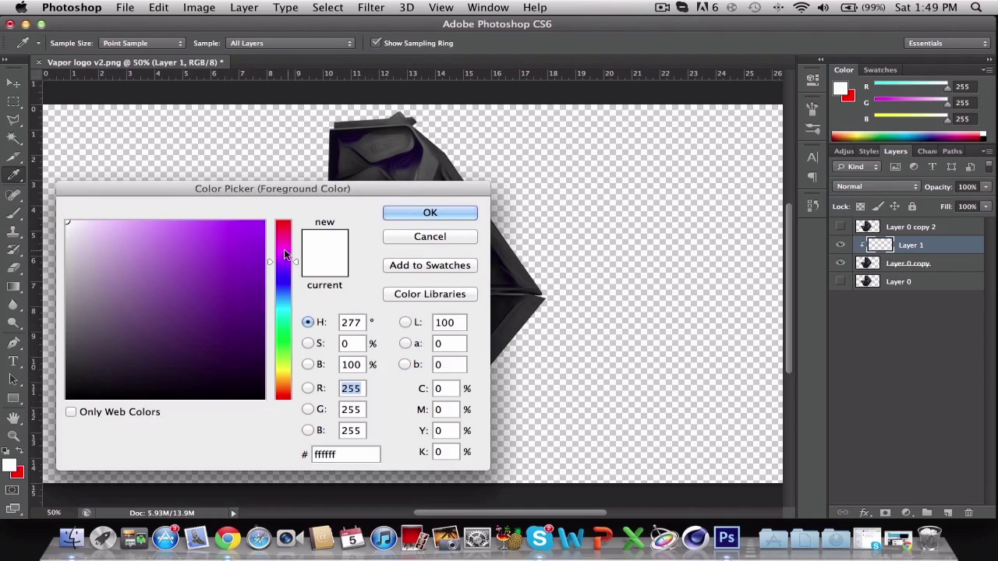
pyautogui.click(430, 213)
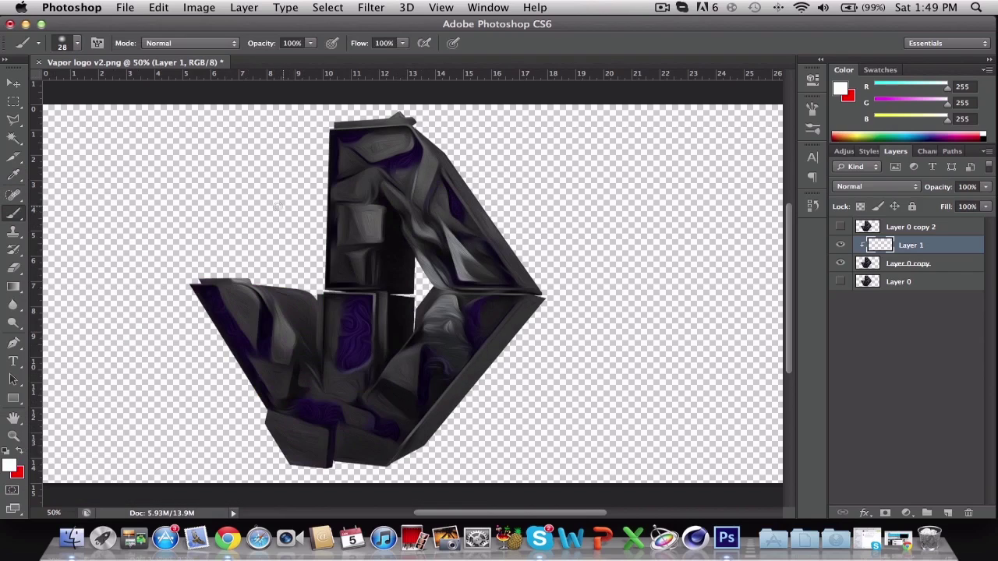
# - Set the brush to 80 px, paint a glow on the centre face, and zoom to 66.7%
pyautogui.rightClick(587, 245)
pyautogui.moveTo(532, 189); pyautogui.dragTo(572, 191)
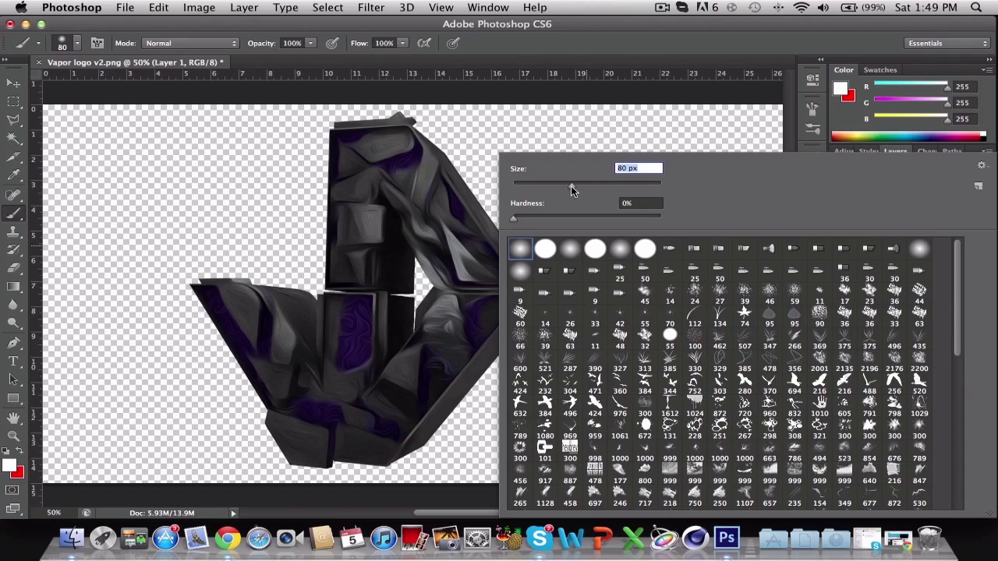
pyautogui.moveTo(356, 334)
pyautogui.mouseDown()
pyautogui.moveTo(360, 306)
pyautogui.moveTo(348, 356)
pyautogui.moveTo(361, 355)
pyautogui.mouseUp()
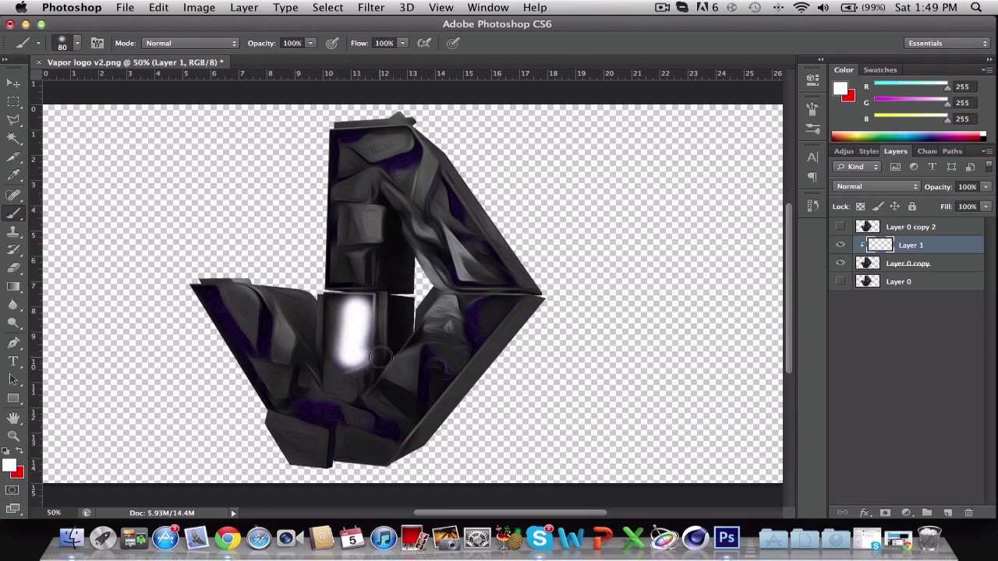
pyautogui.click(14, 436)
pyautogui.click(299, 306)
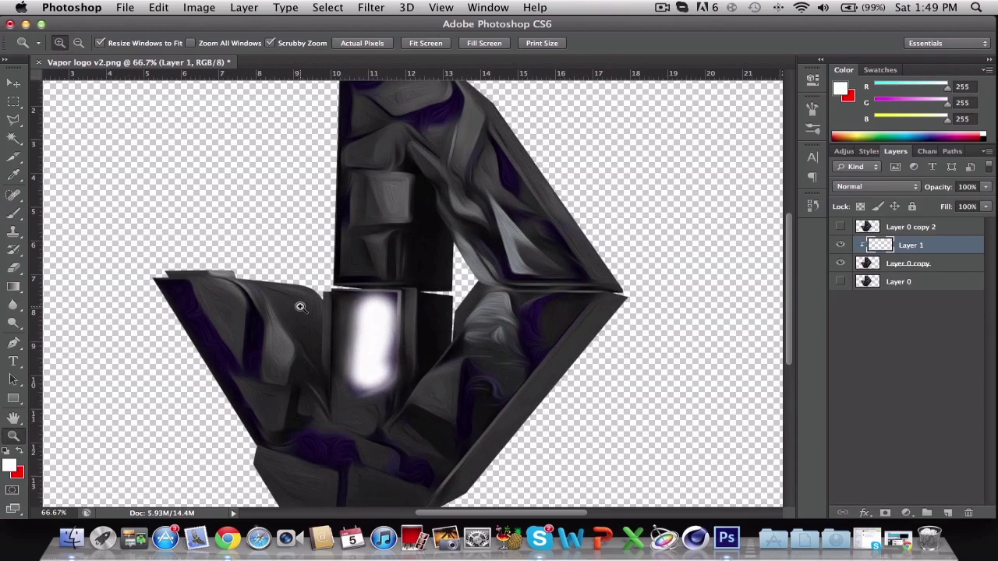
pyautogui.hscroll(-1, 303, 309)
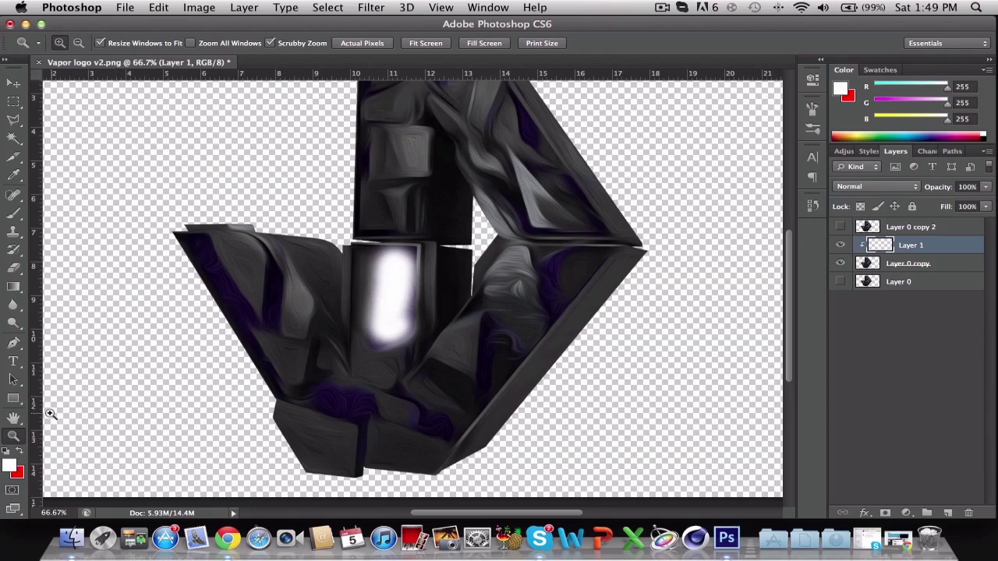
pyautogui.click(13, 215)
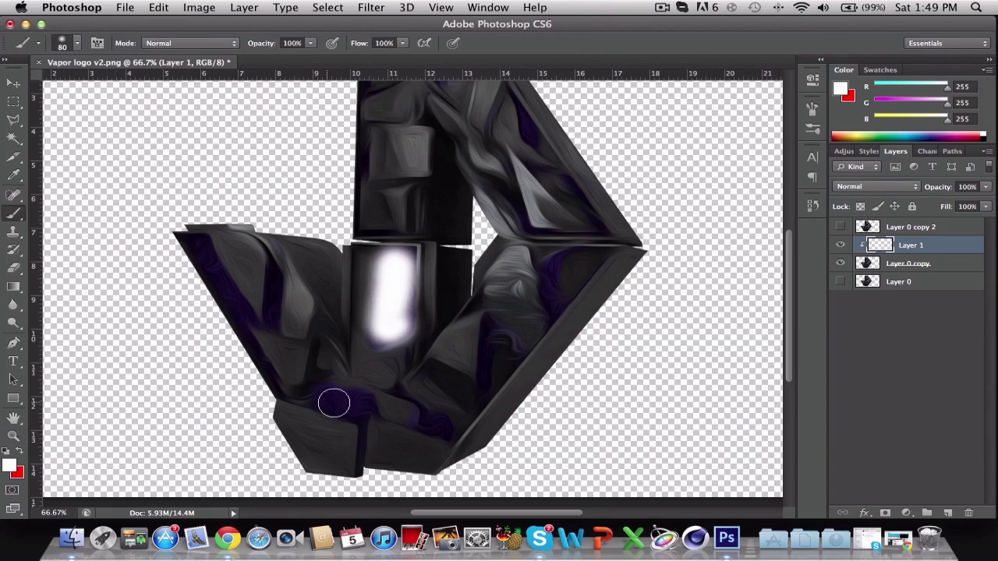
# - Paint white glow spots along the bottom, upper-left edge, left part and lower-right faces
pyautogui.moveTo(336, 402); pyautogui.dragTo(355, 402)
pyautogui.moveTo(183, 241)
pyautogui.mouseDown()
pyautogui.moveTo(238, 324)
pyautogui.moveTo(269, 321)
pyautogui.mouseUp()
pyautogui.click(270, 307)
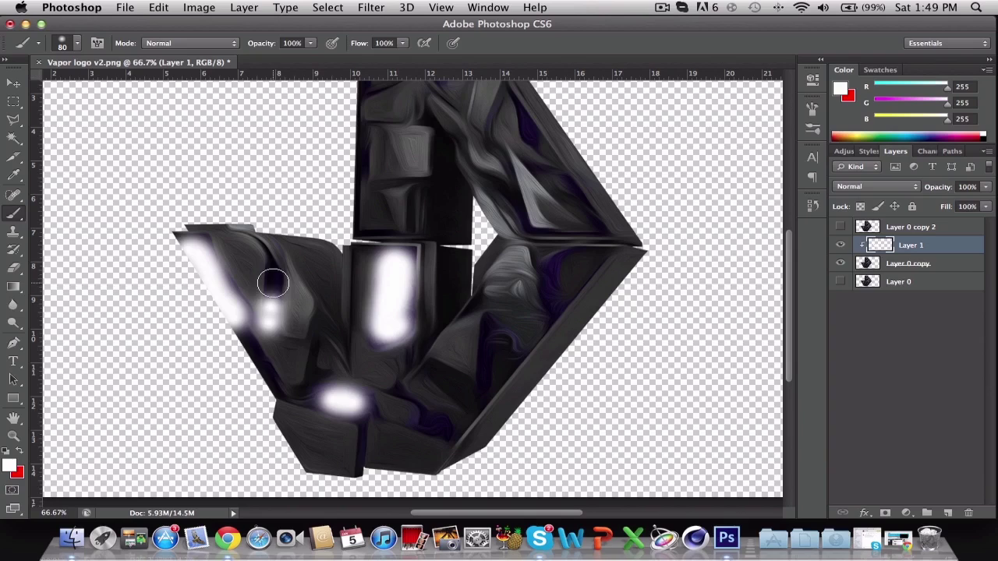
pyautogui.click(269, 281)
pyautogui.click(423, 420)
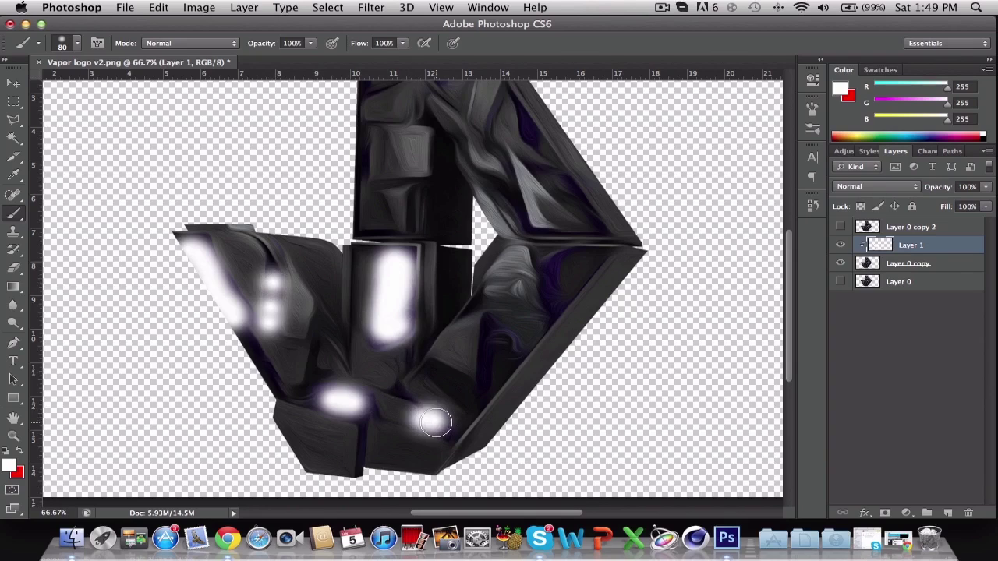
pyautogui.click(468, 396)
pyautogui.moveTo(490, 389); pyautogui.dragTo(494, 340)
pyautogui.moveTo(550, 310); pyautogui.dragTo(550, 266)
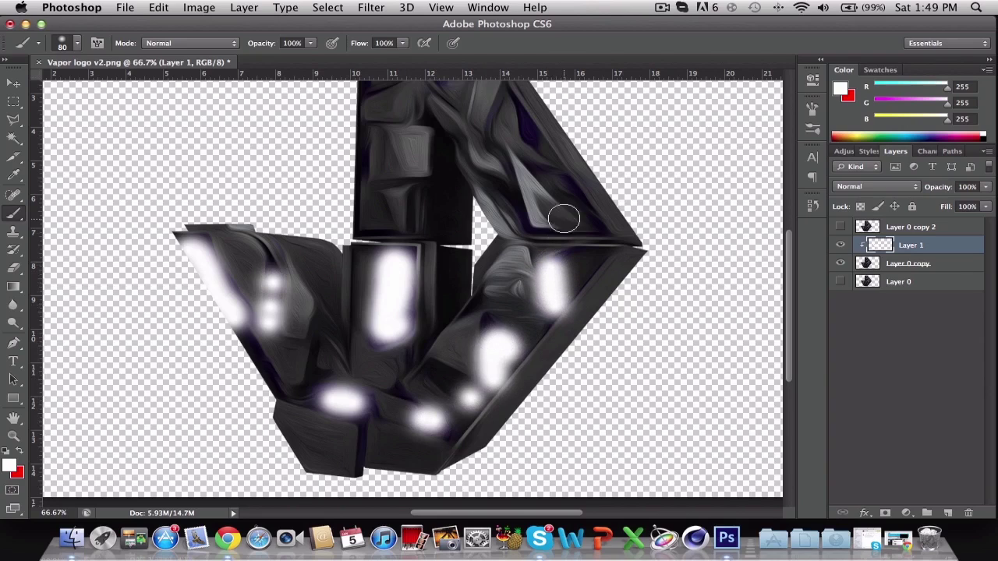
pyautogui.click(571, 195)
# - Add white glow dabs at the top-left corner and along the right arms
pyautogui.scroll(3, 577, 214)
pyautogui.scroll(3, 577, 214)
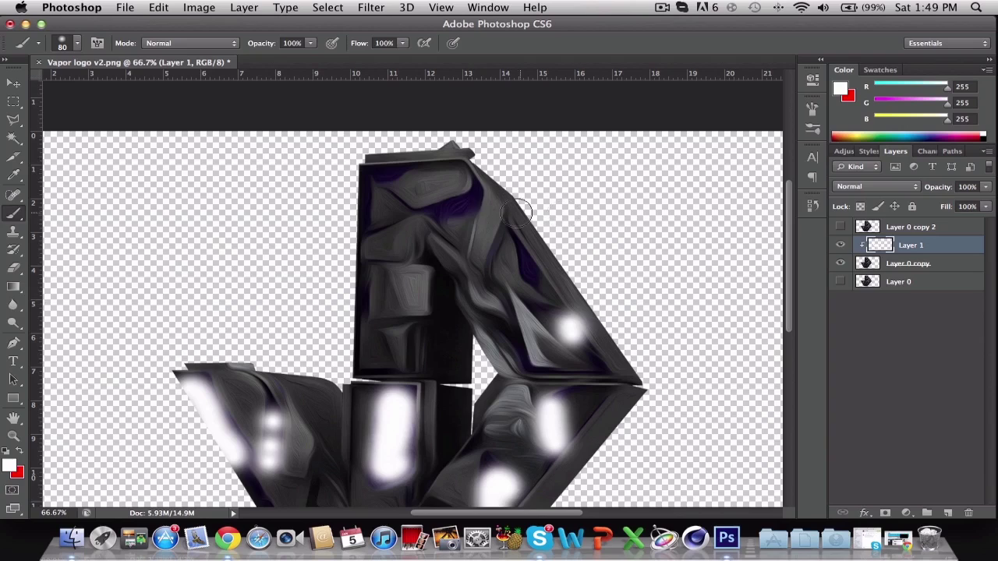
pyautogui.moveTo(437, 213); pyautogui.dragTo(473, 201)
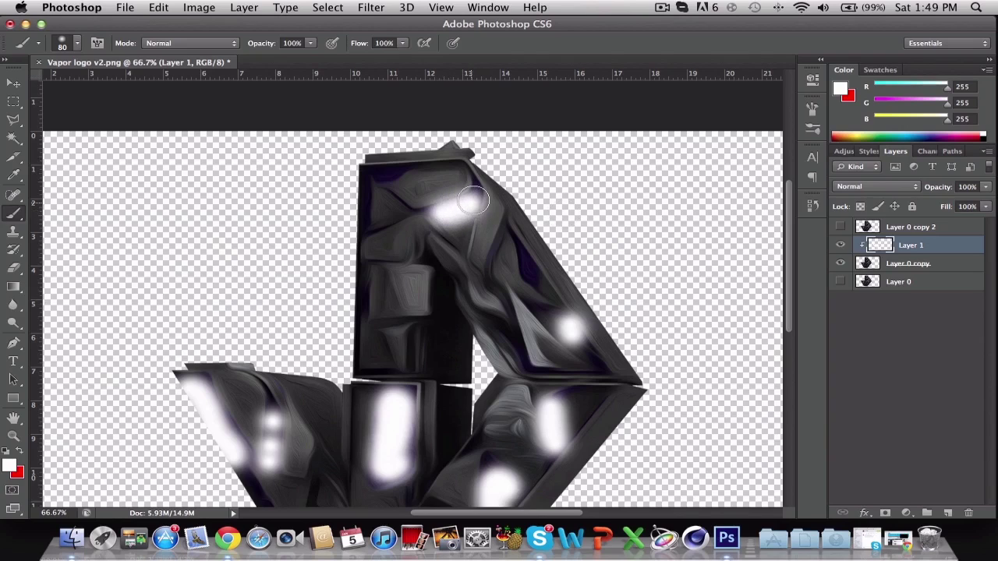
pyautogui.click(381, 173)
pyautogui.click(364, 199)
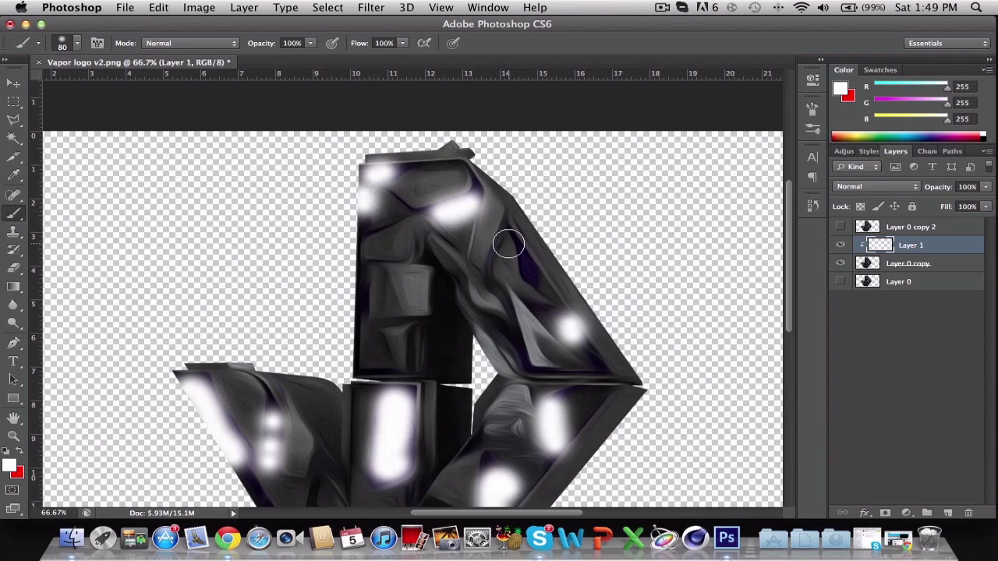
pyautogui.click(525, 270)
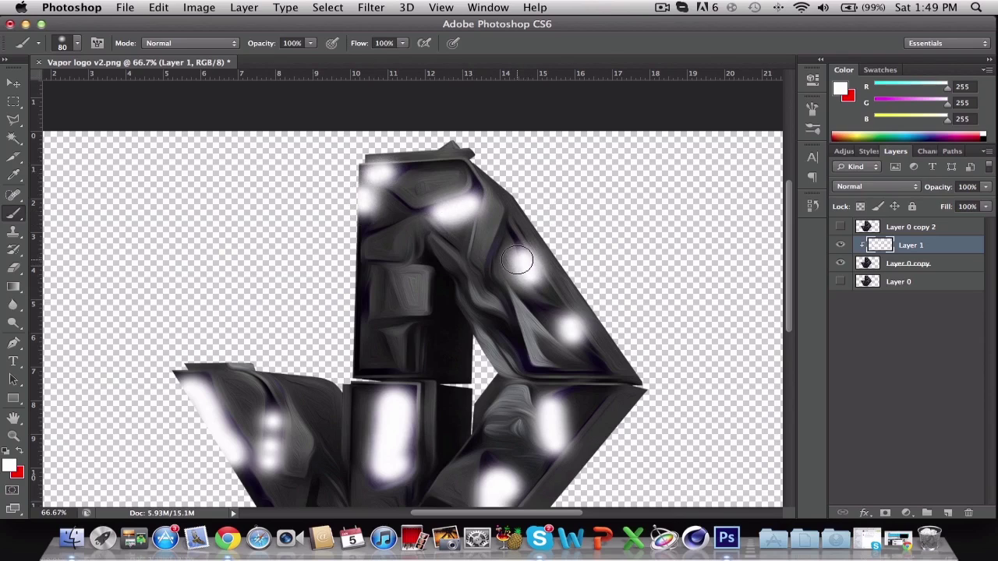
pyautogui.scroll(-2, 616, 308)
pyautogui.click(544, 332)
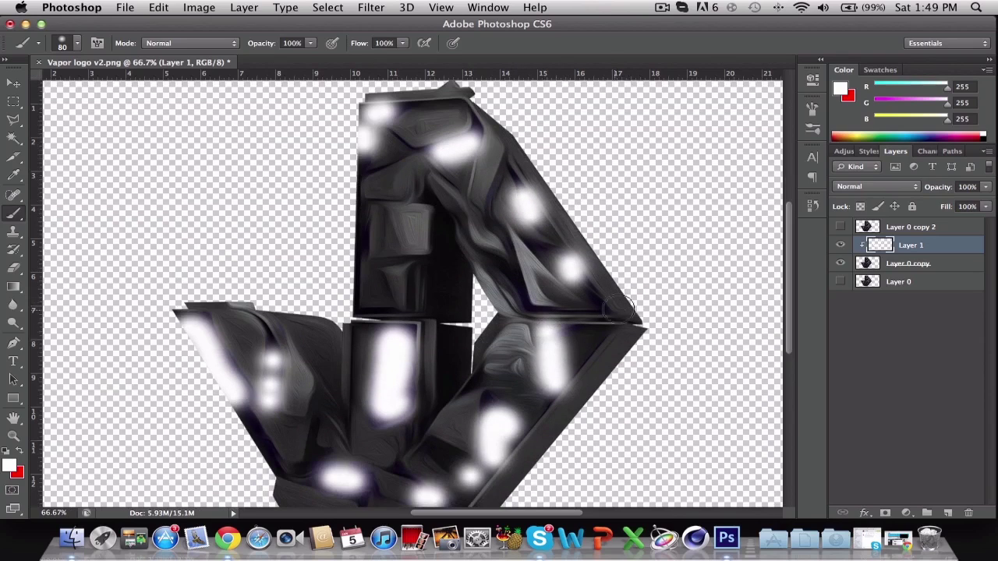
pyautogui.click(861, 189)
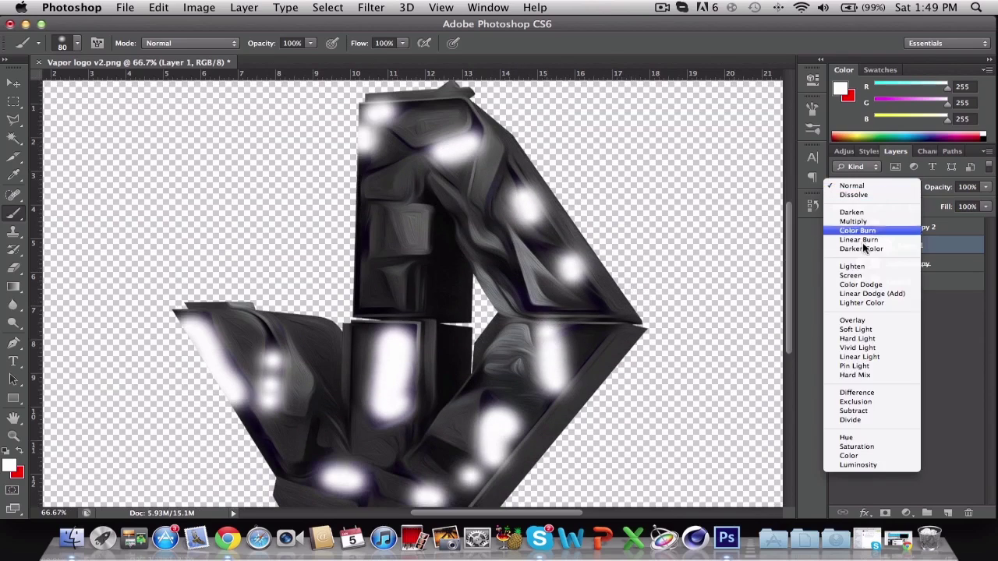
# - Set Layer 1 to Overlay blending at 80% opacity and zoom out to 50%
pyautogui.click(856, 319)
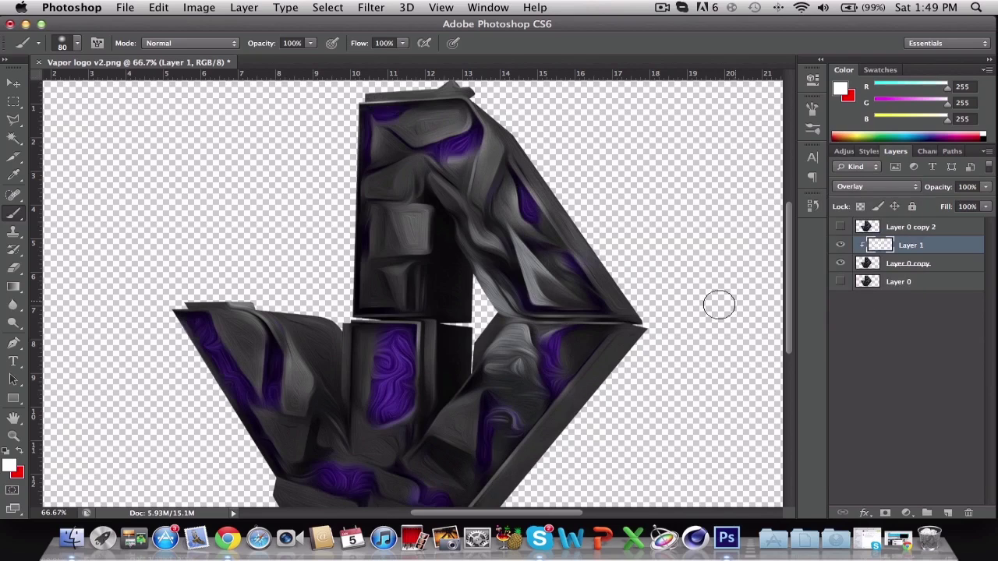
pyautogui.click(16, 437)
pyautogui.rightClick(492, 275)
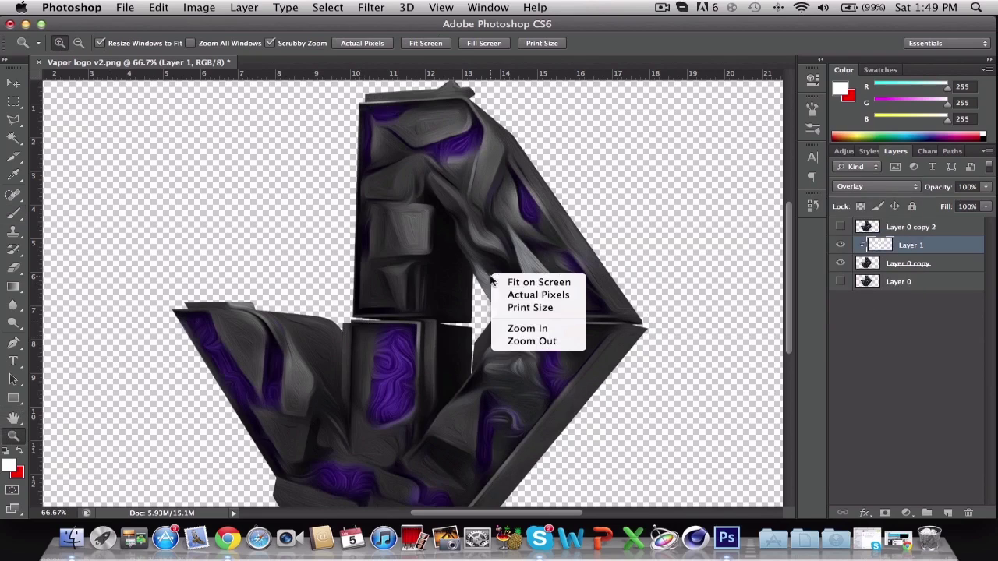
pyautogui.click(532, 341)
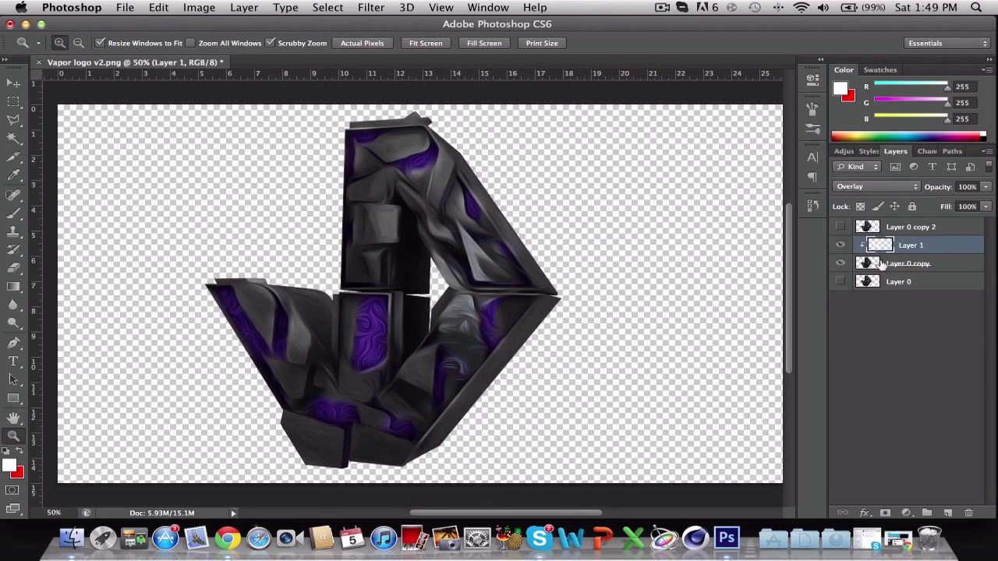
pyautogui.click(987, 187)
pyautogui.moveTo(990, 204); pyautogui.dragTo(970, 206)
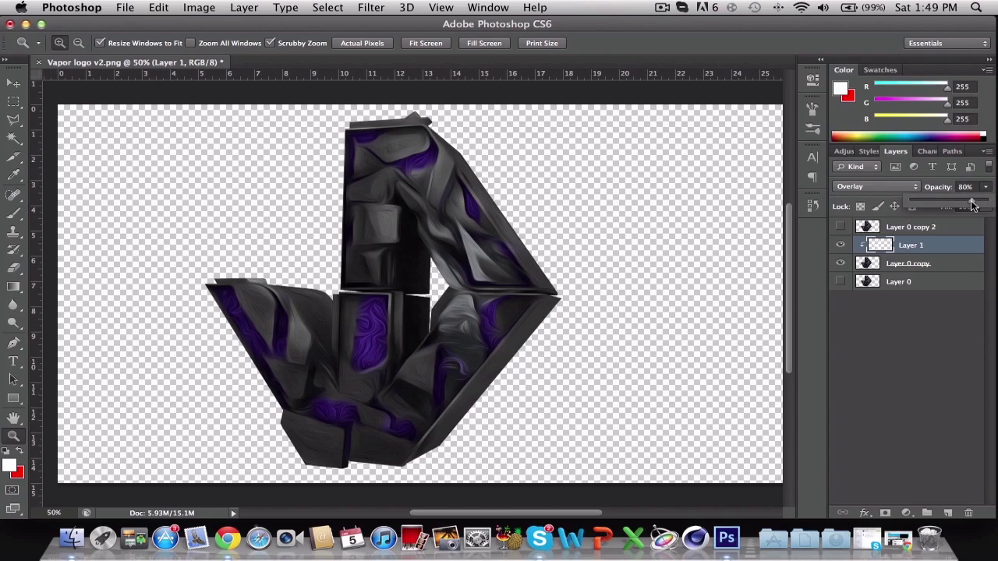
pyautogui.click(974, 187)
pyautogui.write('80')
pyautogui.press('Return')
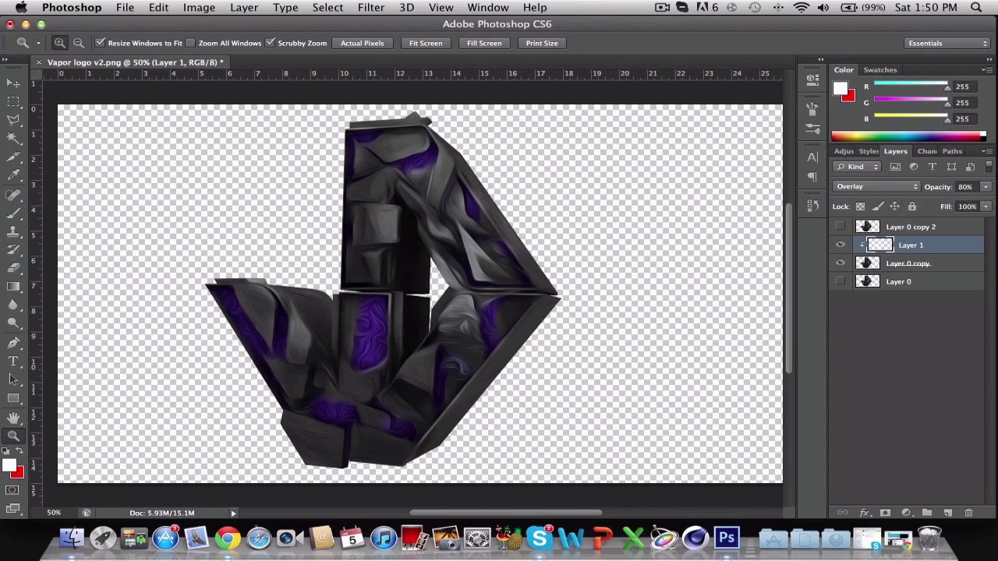
pyautogui.click(865, 392)
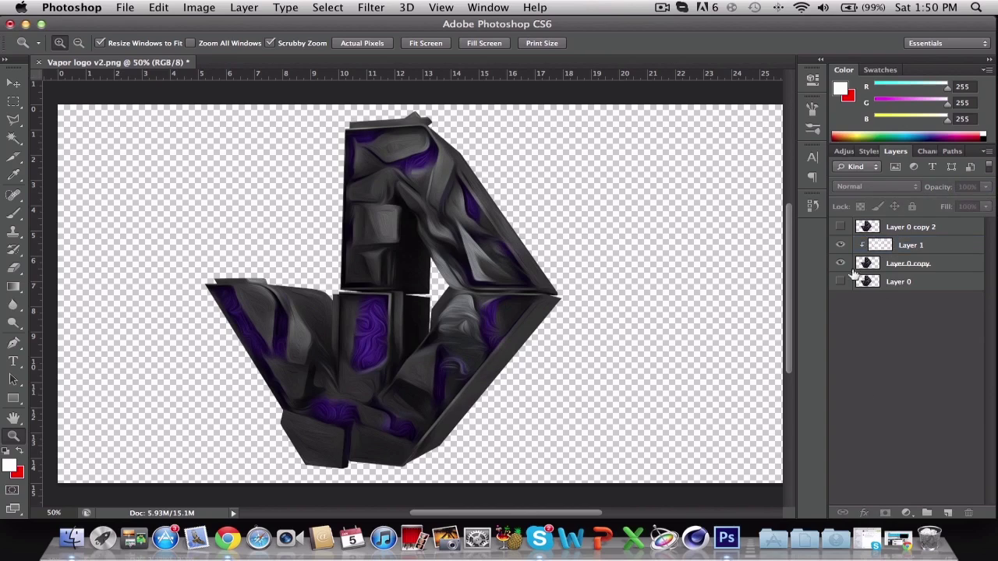
# - Show Layer 0 copy 2 and apply Stylize > Glowing Edges from the Filter Gallery
pyautogui.click(841, 226)
pyautogui.click(904, 227)
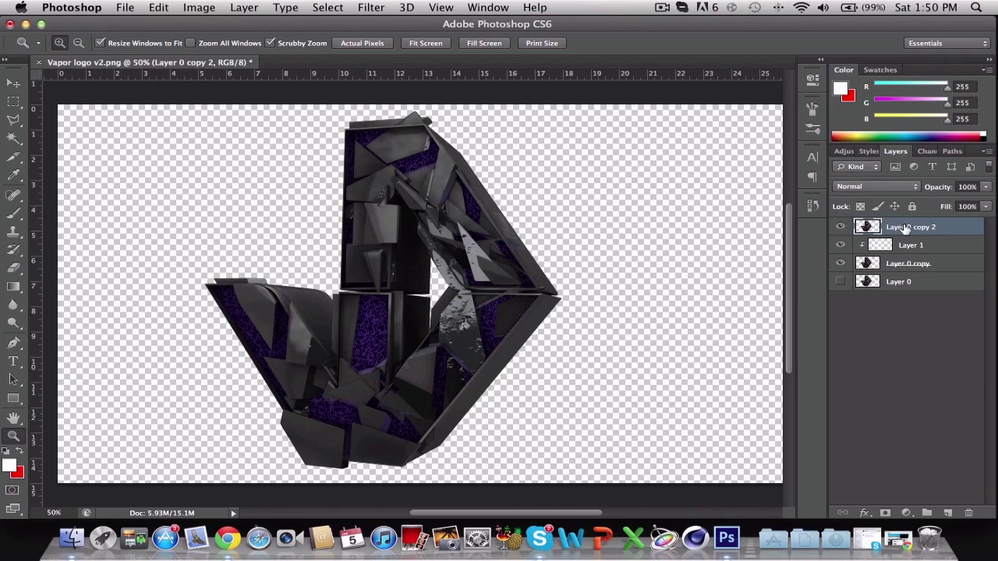
pyautogui.click(360, 7)
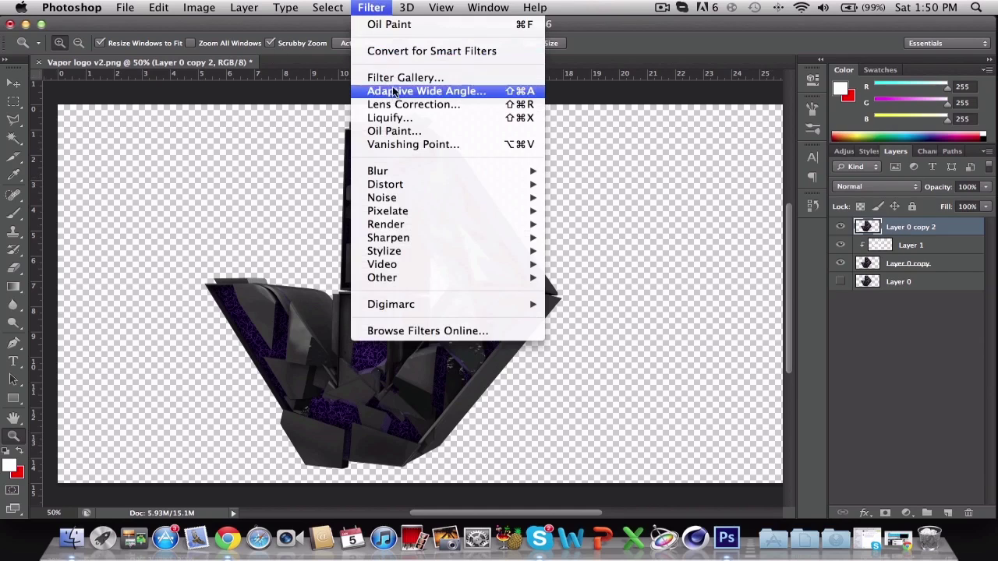
pyautogui.click(390, 285)
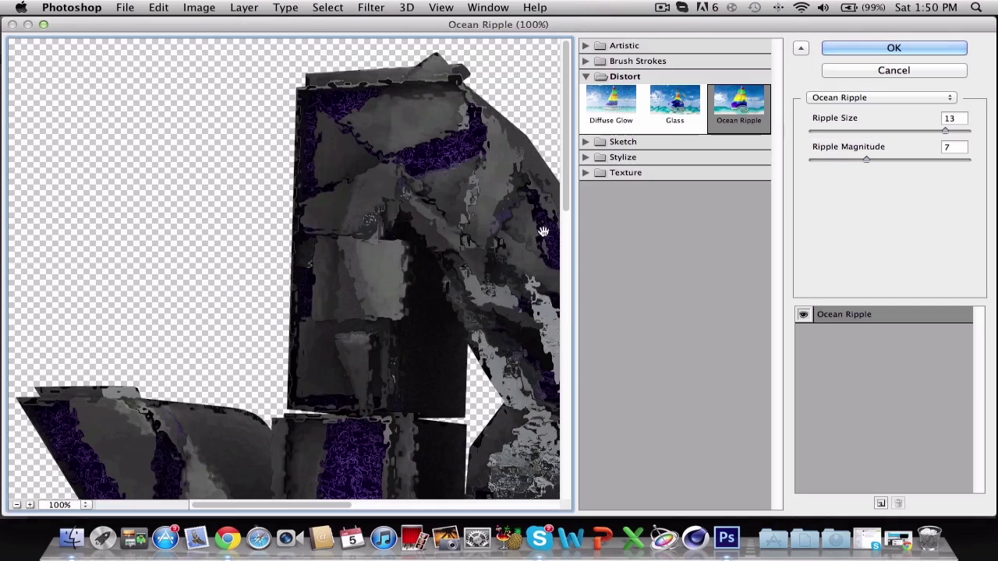
pyautogui.click(585, 157)
pyautogui.click(611, 183)
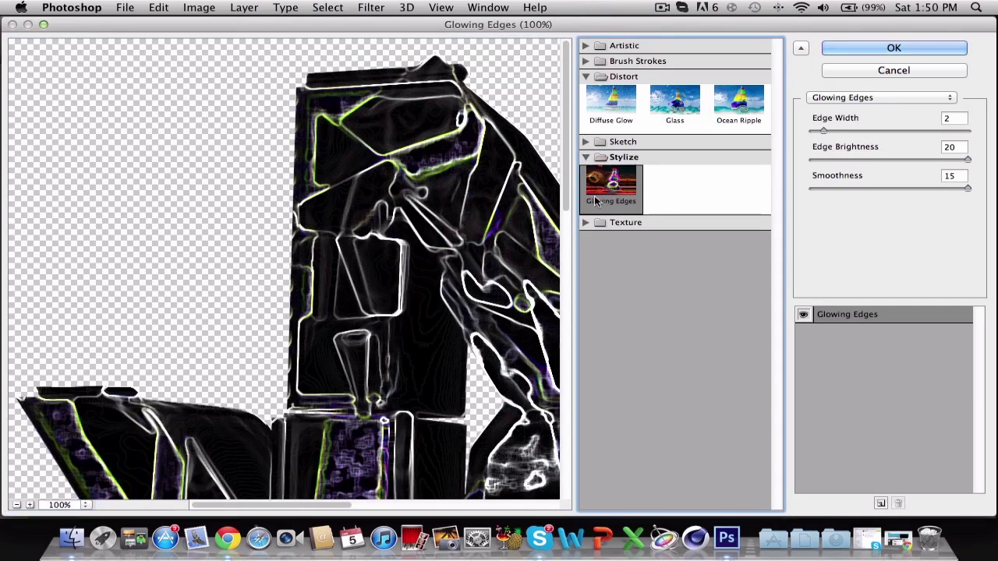
pyautogui.click(893, 50)
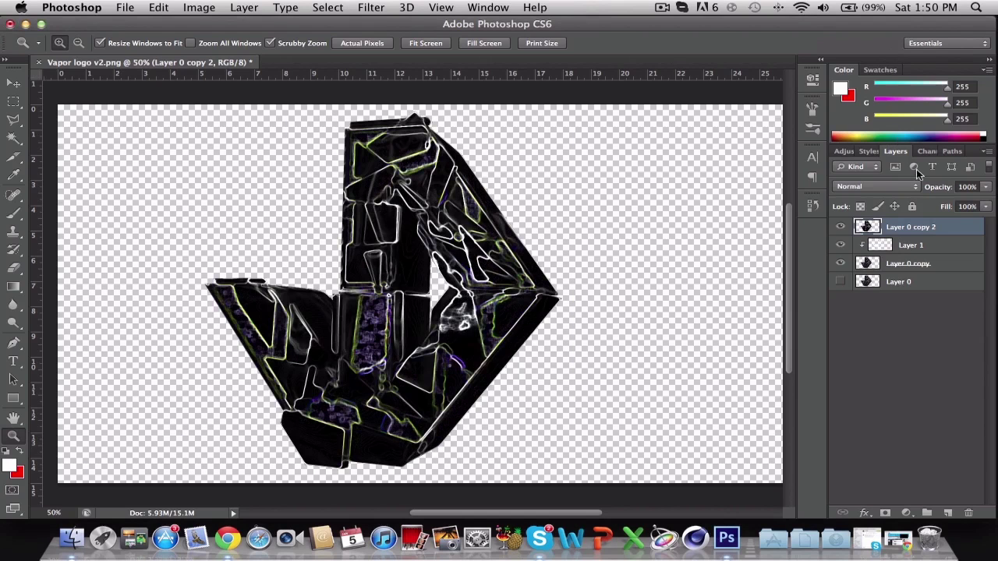
pyautogui.press('super+u')
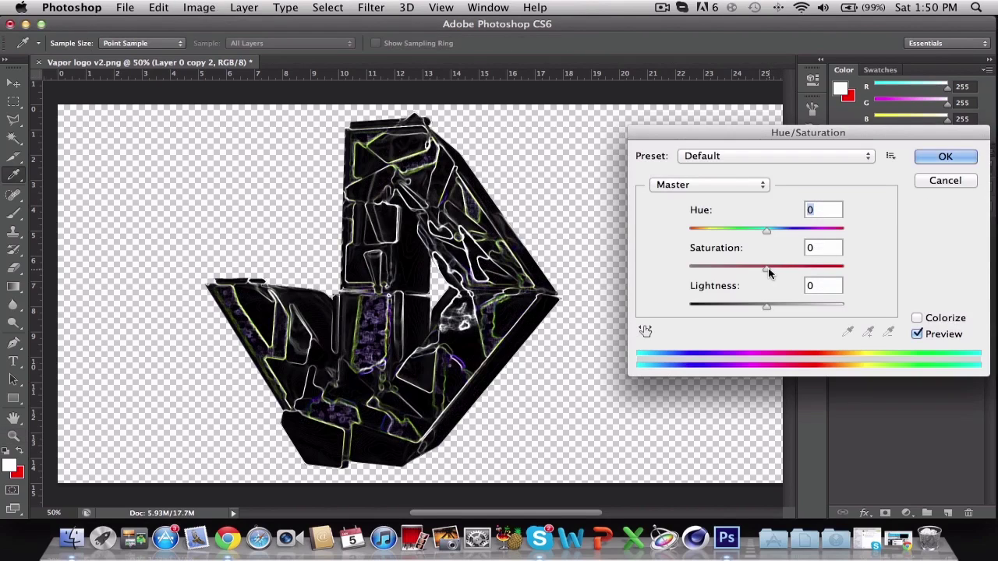
# - Drop Saturation to -100 in Hue/Saturation and apply it
pyautogui.moveTo(767, 266); pyautogui.dragTo(686, 267)
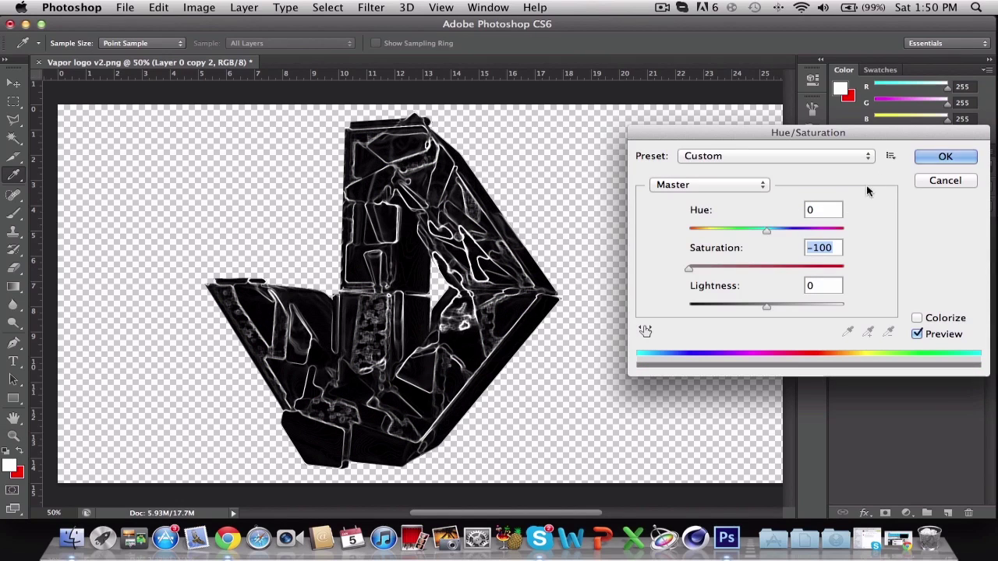
pyautogui.click(932, 161)
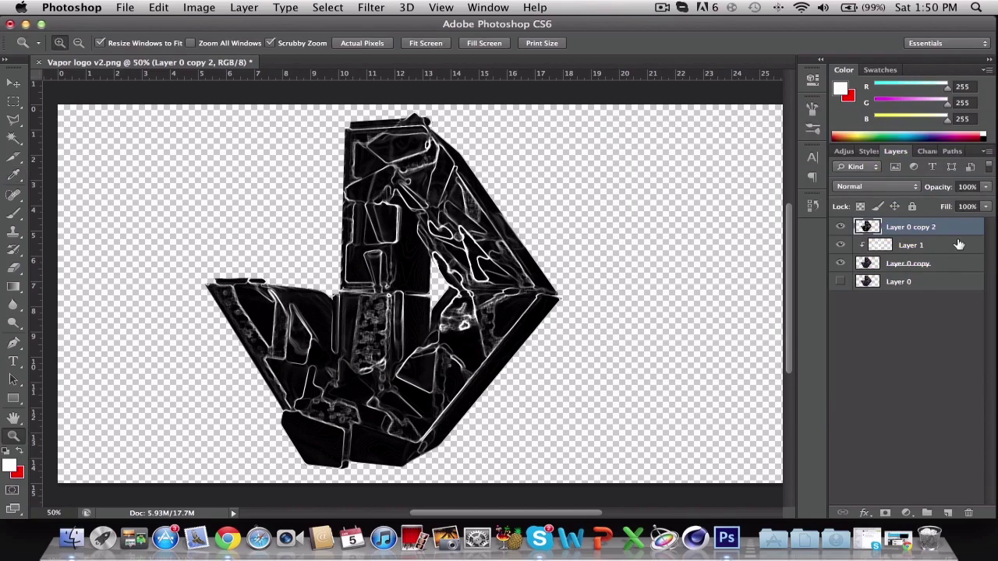
# - Try Color Dodge, Lighten and Linear Dodge blends with lower opacity, settling on Color Dodge
pyautogui.click(918, 187)
pyautogui.click(879, 286)
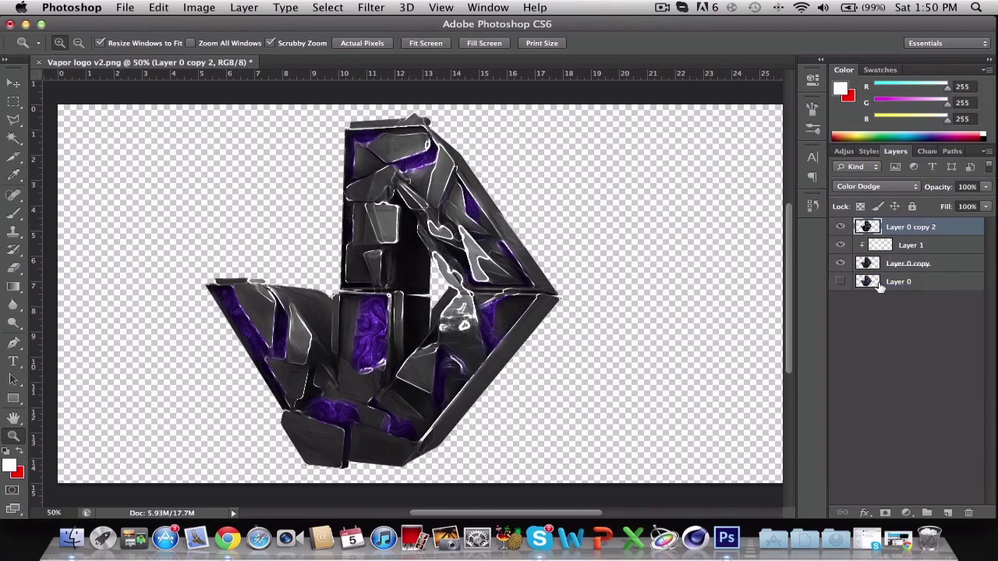
pyautogui.click(881, 186)
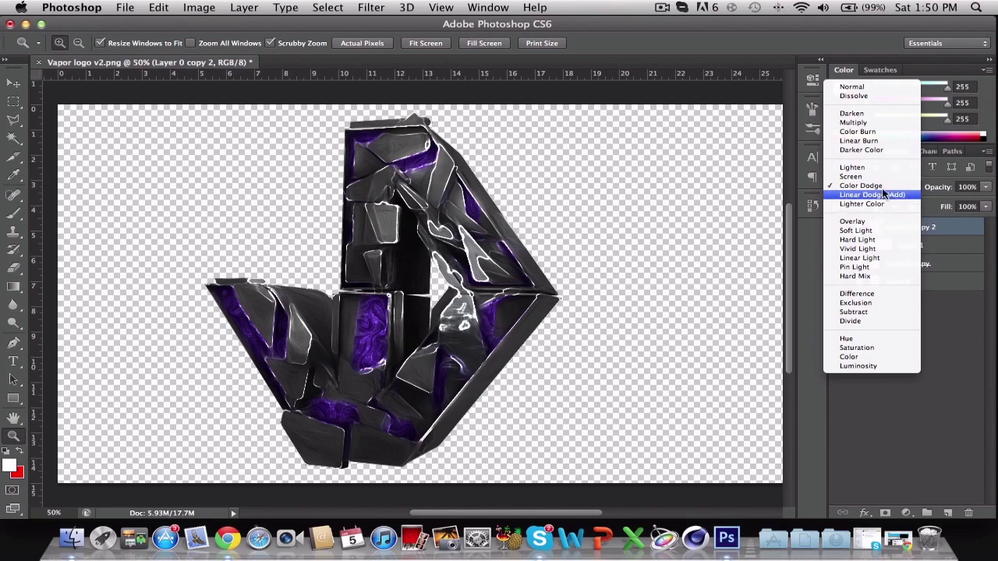
pyautogui.click(884, 166)
pyautogui.click(879, 186)
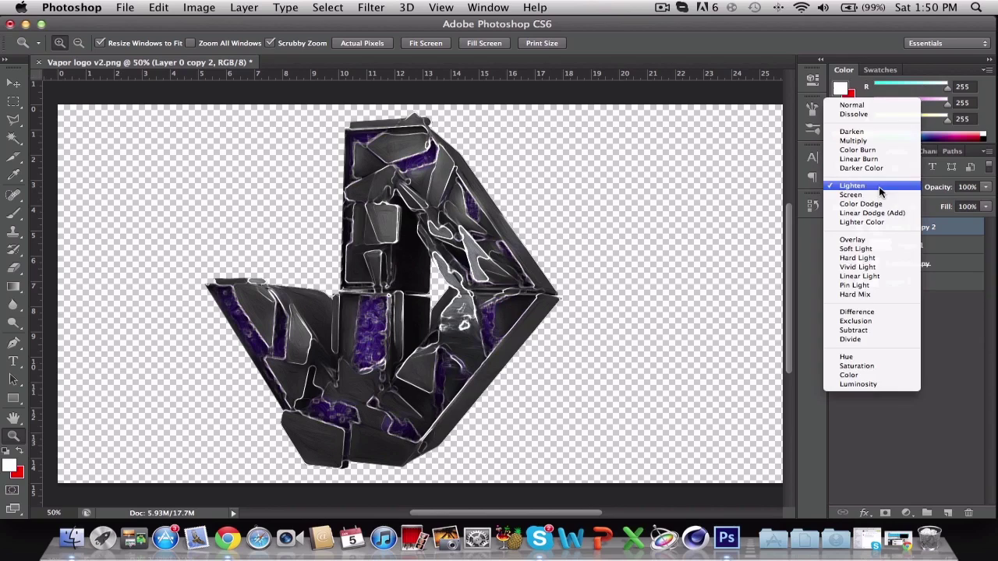
pyautogui.click(879, 218)
pyautogui.click(892, 188)
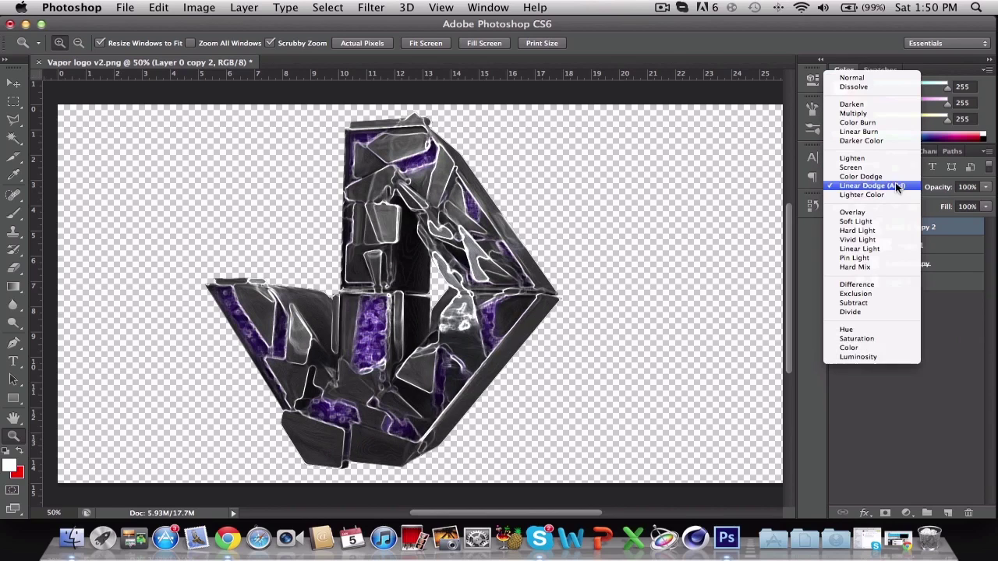
pyautogui.click(887, 176)
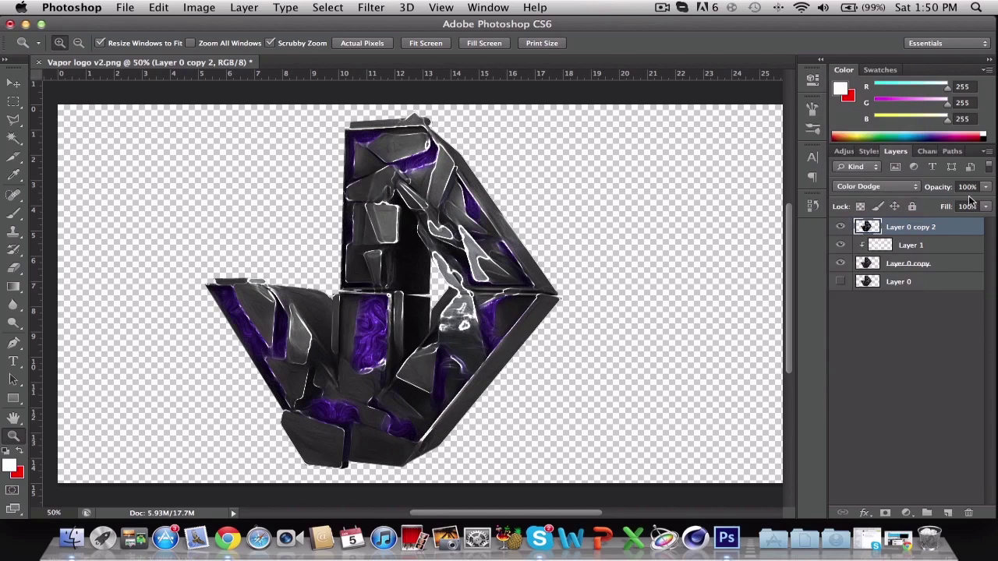
pyautogui.click(985, 187)
pyautogui.moveTo(986, 201); pyautogui.dragTo(927, 200)
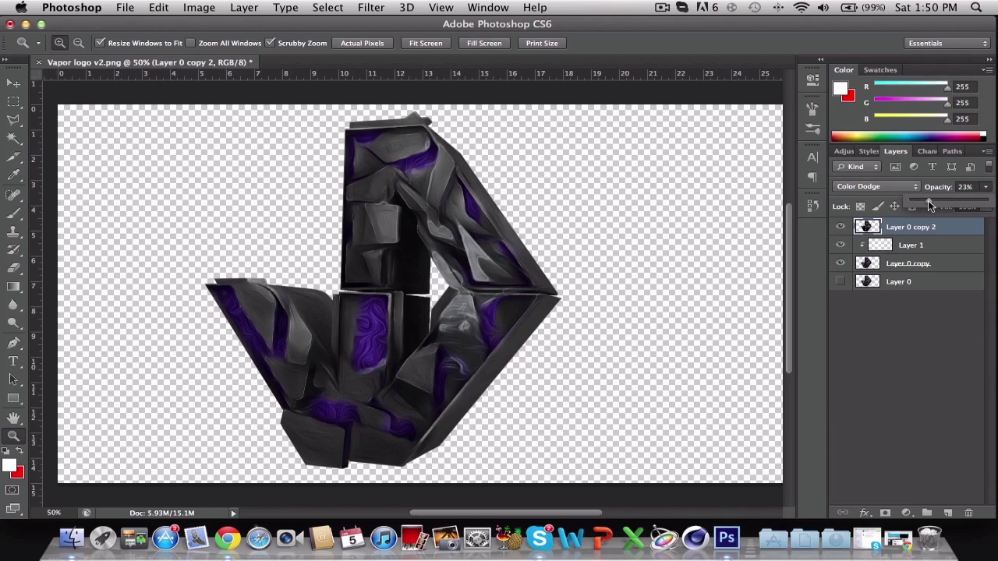
pyautogui.click(894, 186)
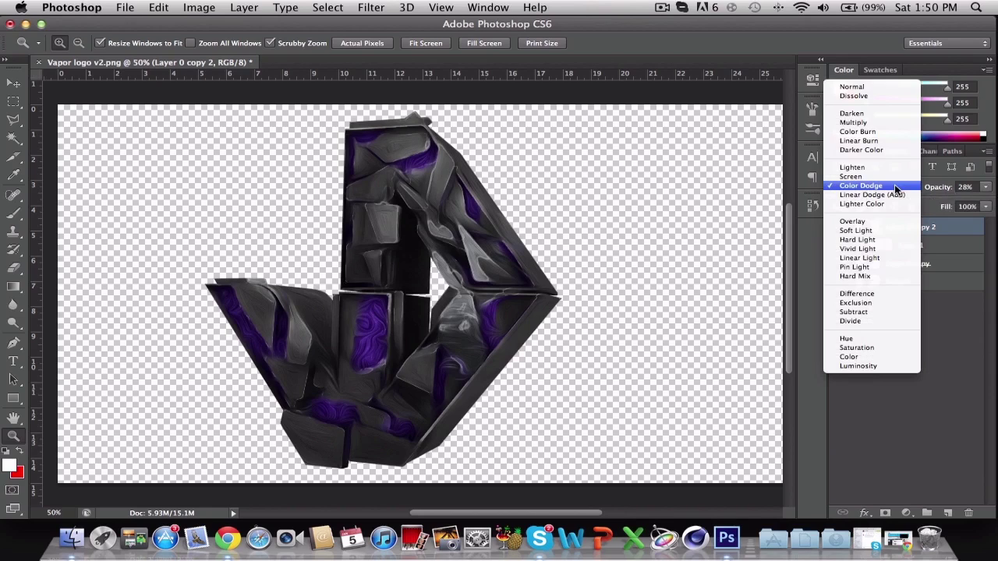
pyautogui.click(894, 186)
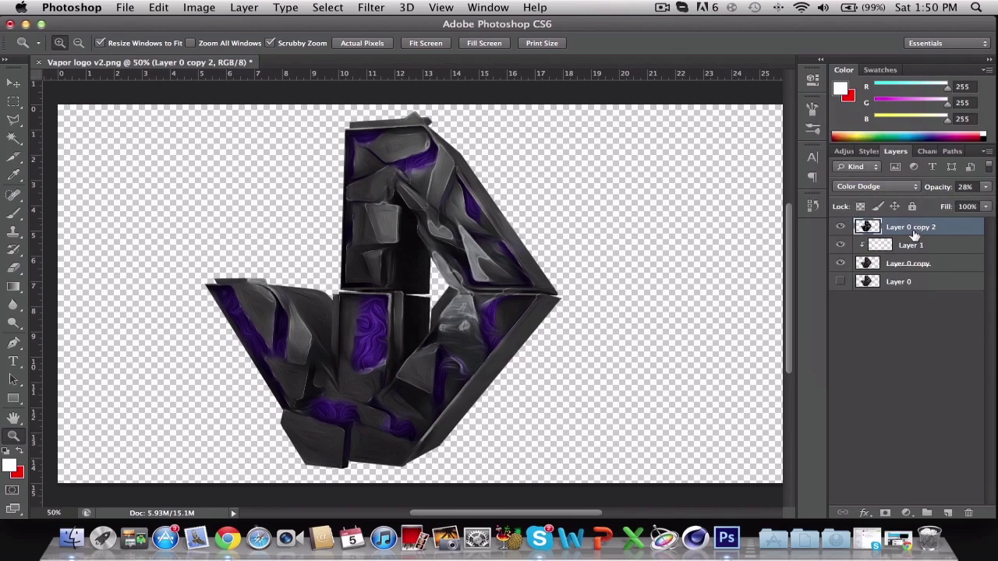
# - Delete Layer 0 copy 2 and select Layer 0 copy
pyautogui.press('Delete')
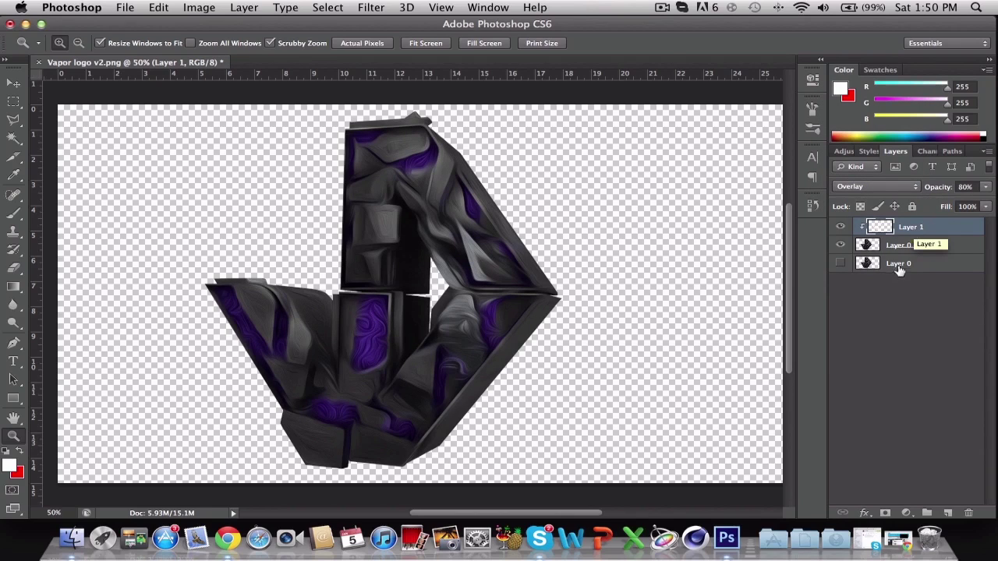
pyautogui.click(928, 245)
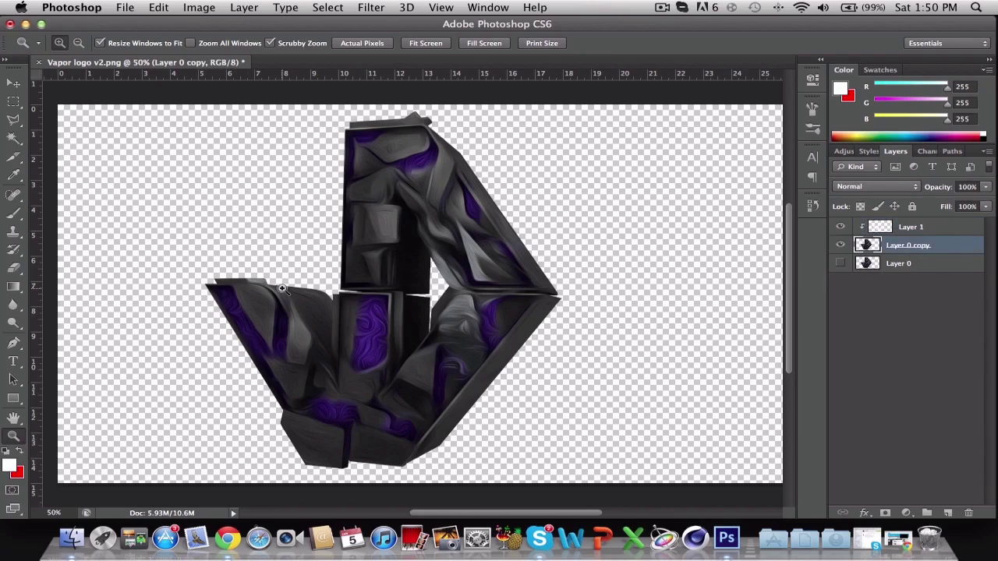
pyautogui.scroll(-3, 286, 284)
pyautogui.scroll(3, 287, 284)
pyautogui.scroll(-3, 286, 285)
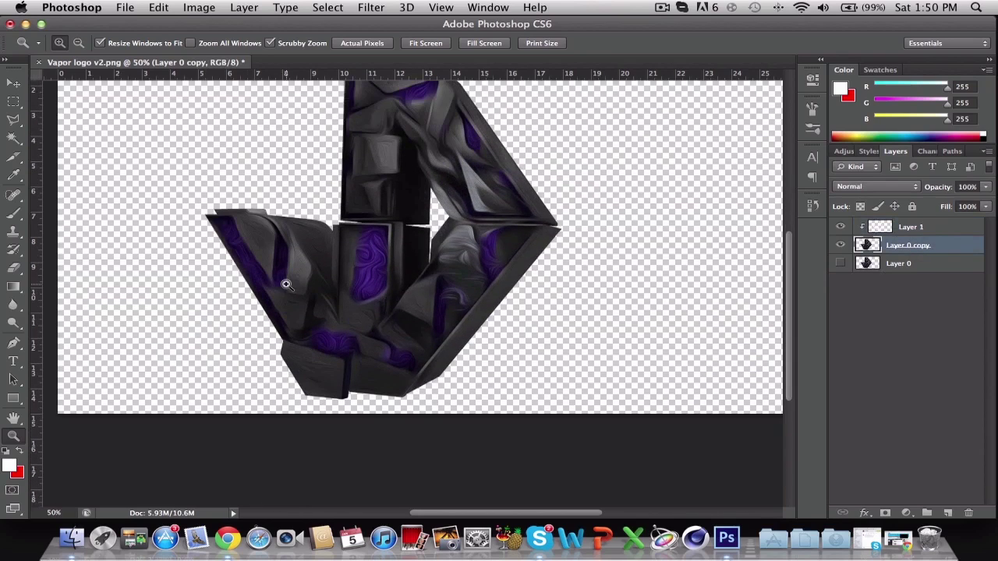
pyautogui.scroll(3, 286, 285)
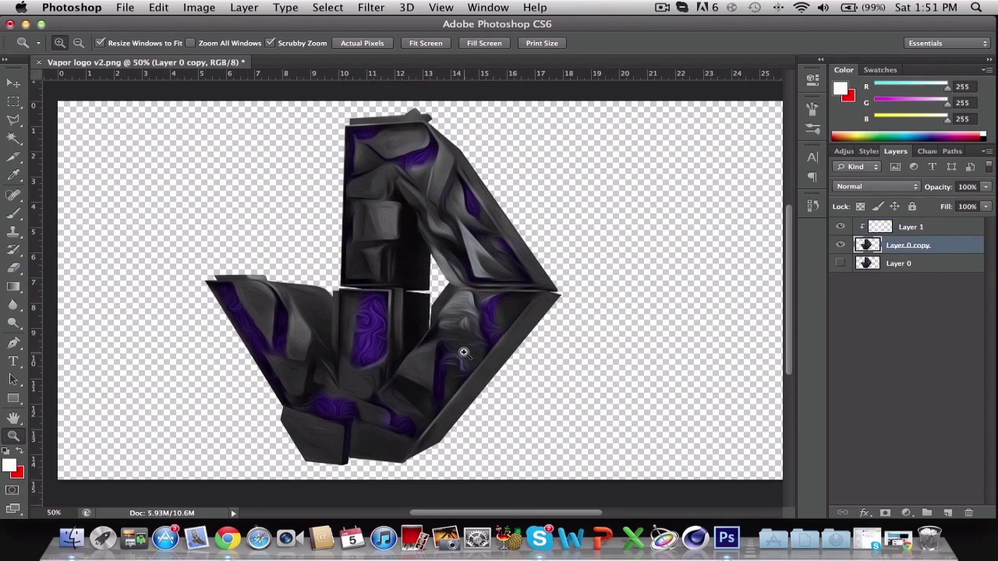
pyautogui.click(70, 538)
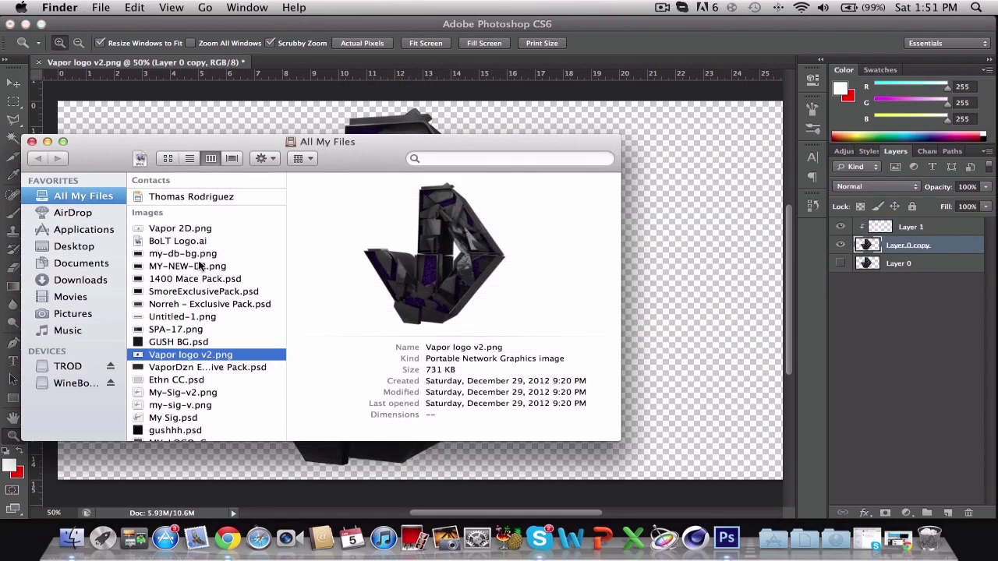
# - In Finder, browse to Desktop > GFX Packs > Dare Micro GFX Pack > Textures
pyautogui.click(176, 381)
pyautogui.click(72, 246)
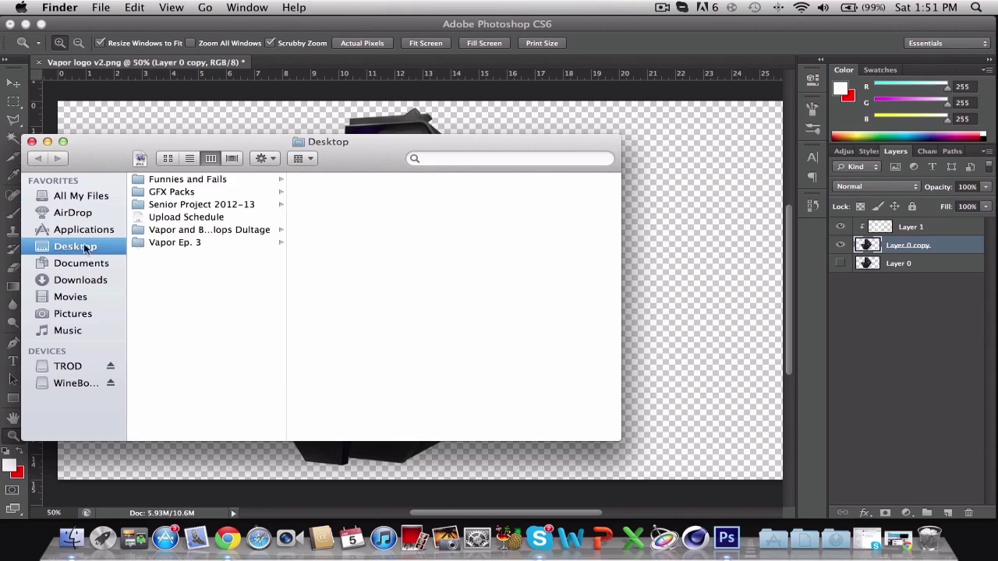
pyautogui.click(187, 193)
pyautogui.scroll(-2, 354, 312)
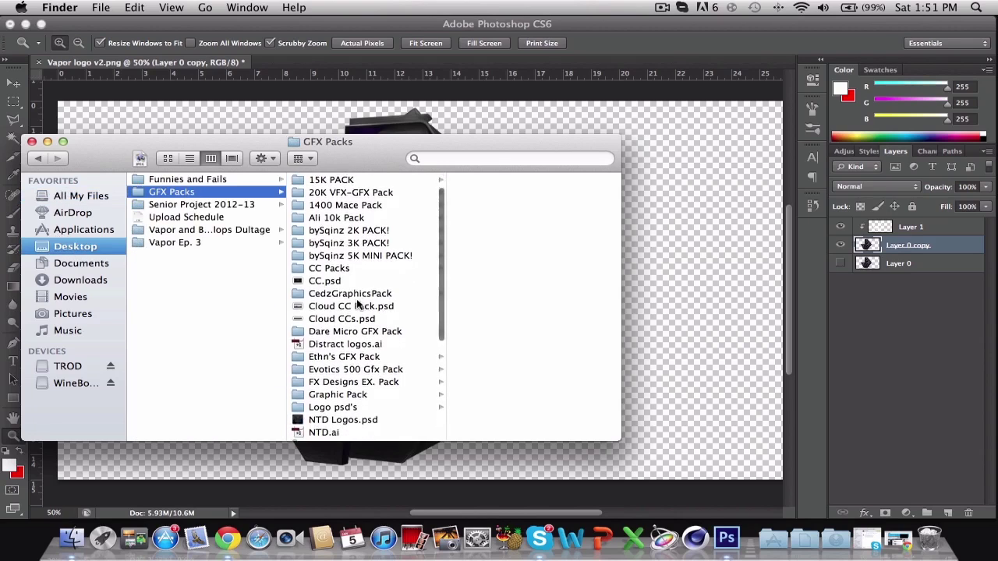
pyautogui.click(352, 325)
pyautogui.click(496, 293)
# - Preview the textures, then drag 04 copy.jpg into the logo document
pyautogui.click(528, 193)
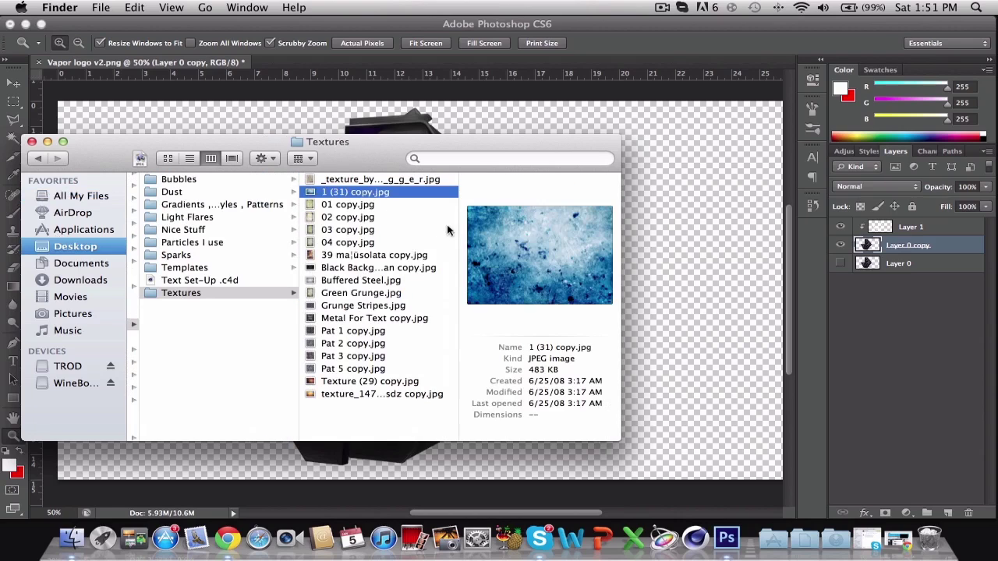
pyautogui.click(348, 217)
pyautogui.click(351, 204)
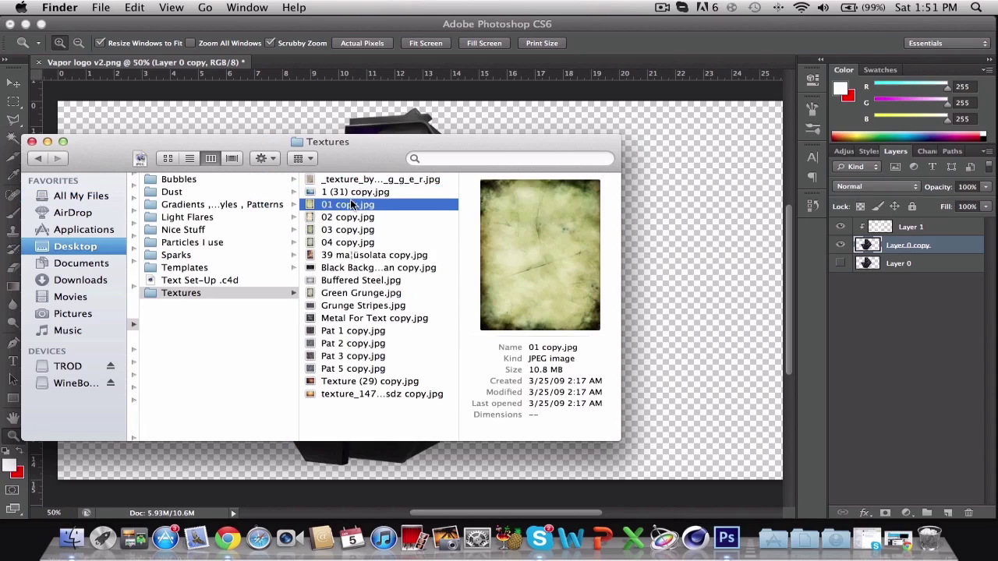
pyautogui.click(350, 181)
pyautogui.click(355, 240)
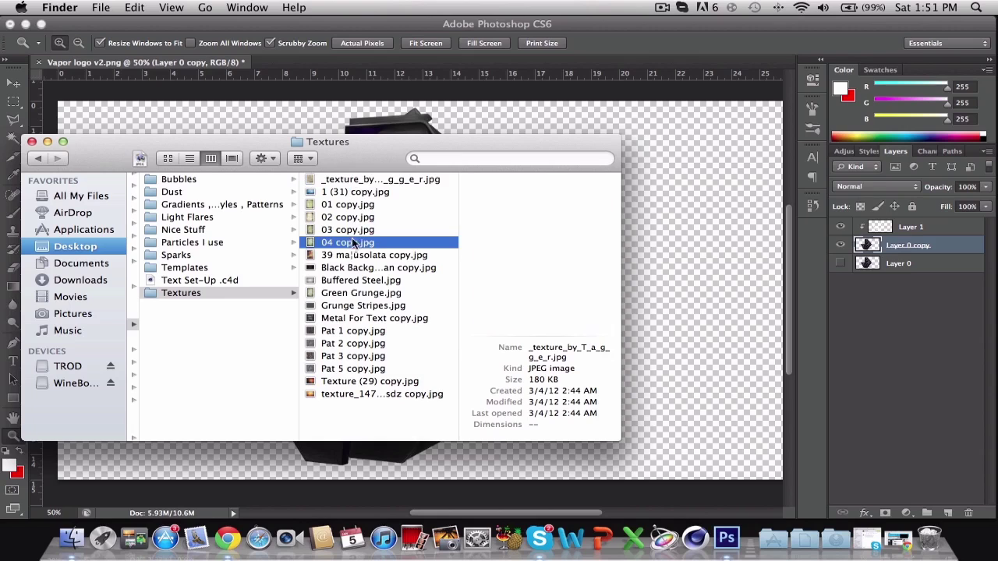
pyautogui.moveTo(356, 246); pyautogui.dragTo(654, 215)
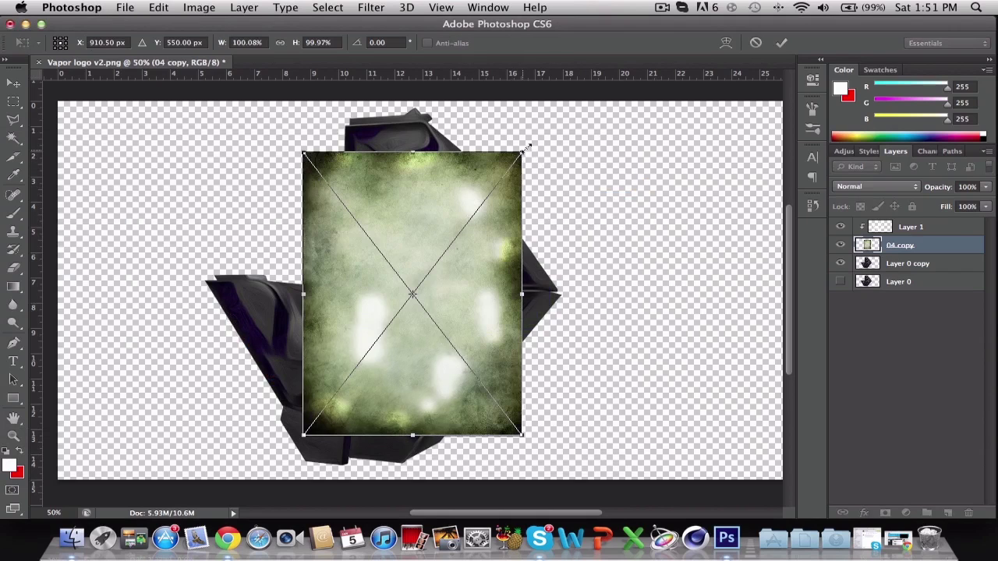
# - Scale the 04 copy texture to about 178% over the whole logo and commit the transform
pyautogui.moveTo(528, 146); pyautogui.dragTo(591, 104)
pyautogui.moveTo(446, 175); pyautogui.dragTo(348, 242)
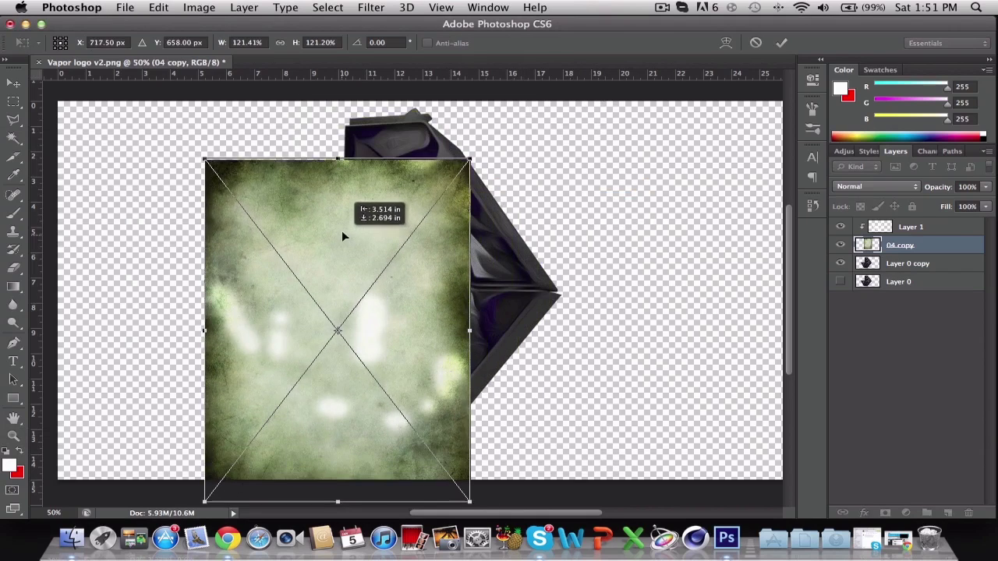
pyautogui.moveTo(470, 157); pyautogui.dragTo(532, 80)
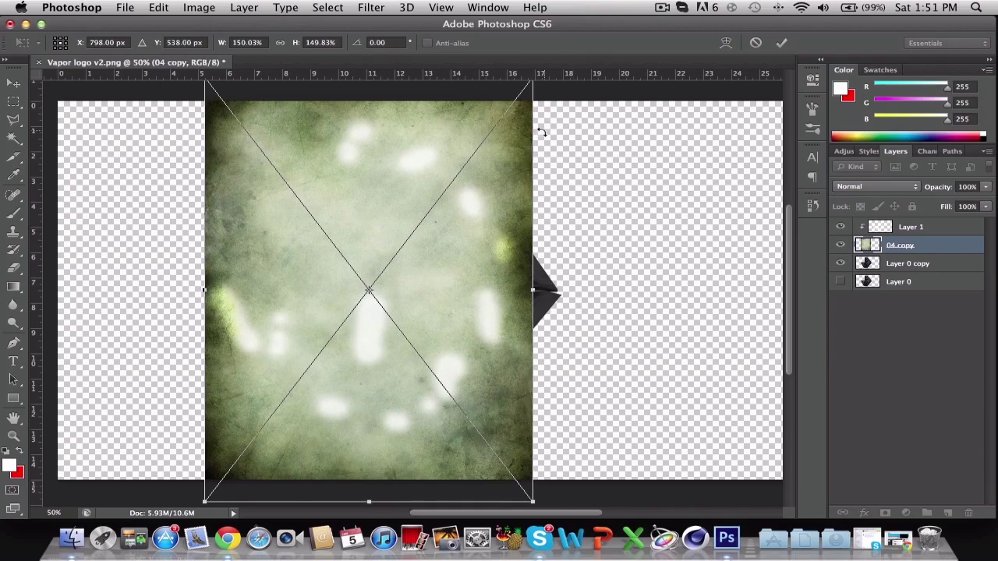
pyautogui.moveTo(491, 371); pyautogui.dragTo(491, 418)
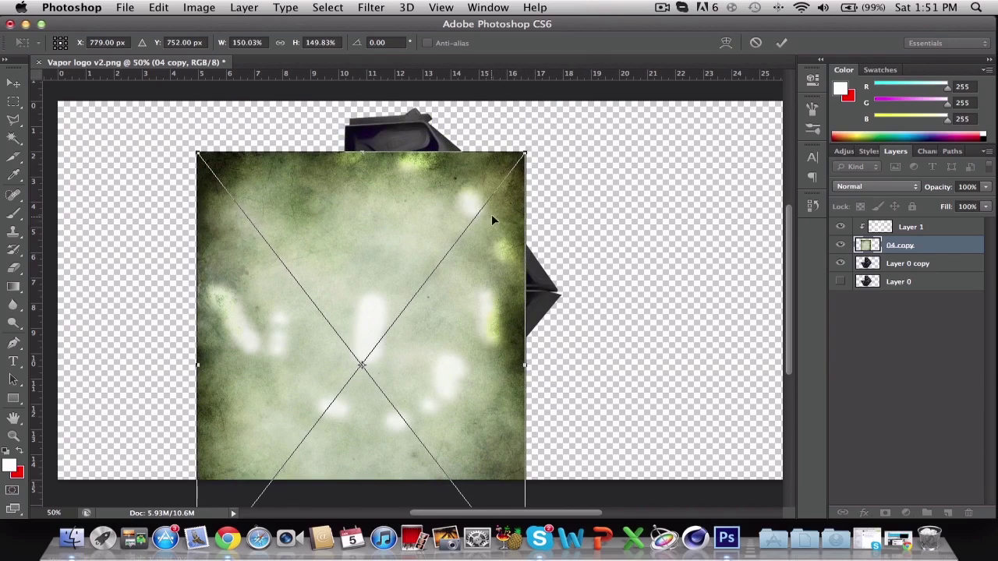
pyautogui.moveTo(520, 157); pyautogui.dragTo(616, 156)
pyautogui.moveTo(481, 223); pyautogui.dragTo(493, 249)
pyautogui.press('Return')
pyautogui.press('z')
pyautogui.click(494, 251)
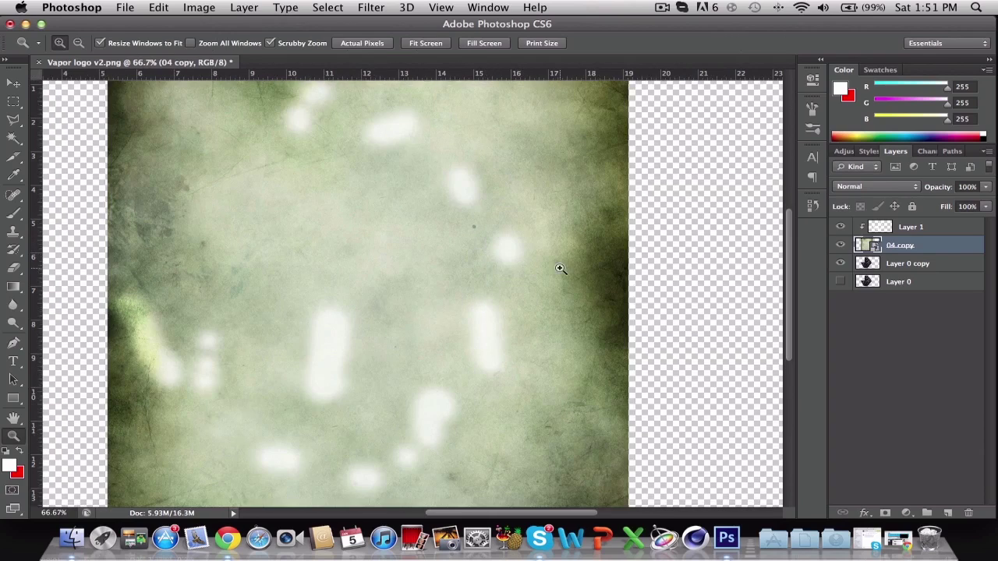
# - Zoom back out to 50% and rasterize the 04 copy layer
pyautogui.rightClick(421, 260)
pyautogui.click(471, 320)
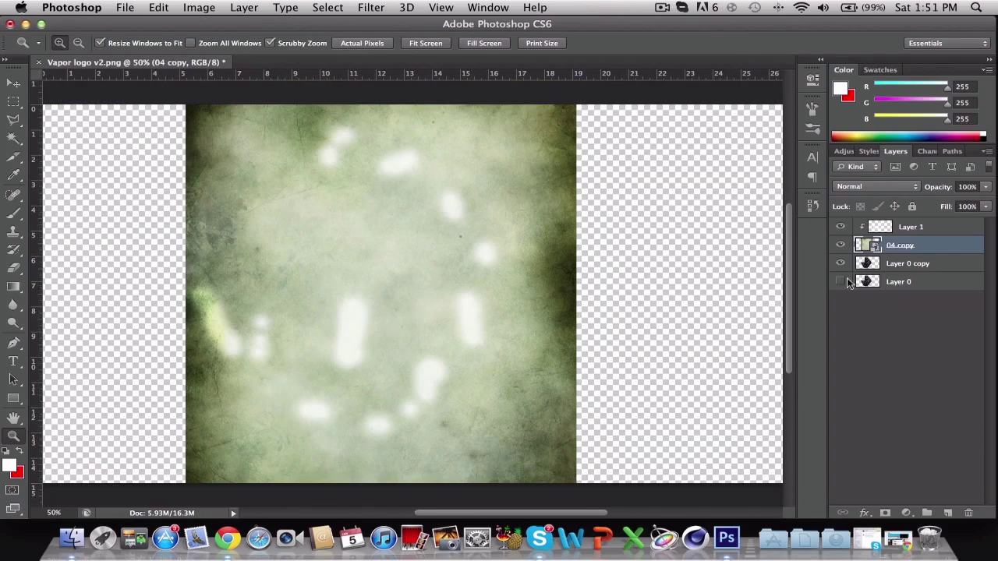
pyautogui.rightClick(902, 247)
pyautogui.click(736, 164)
# - Create a clipping mask so 04 copy shows only inside Layer 0 copy
pyautogui.rightClick(921, 243)
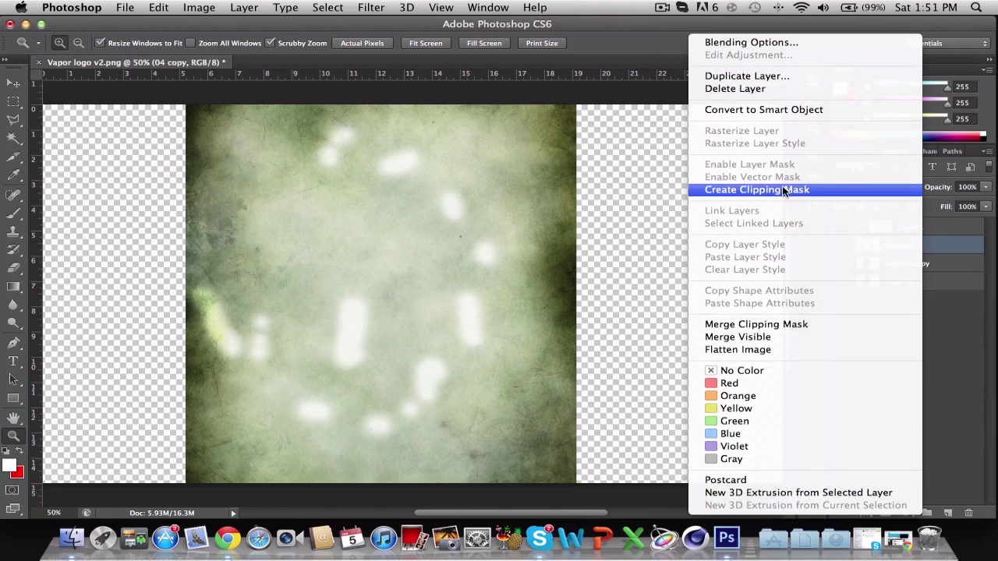
pyautogui.click(782, 190)
pyautogui.rightClick(957, 248)
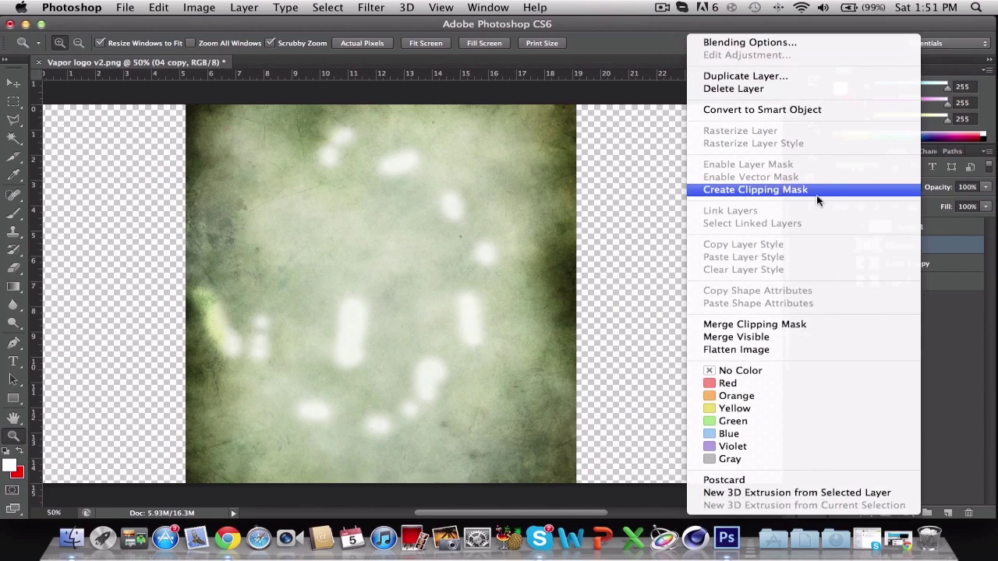
pyautogui.click(923, 247)
pyautogui.rightClick(922, 247)
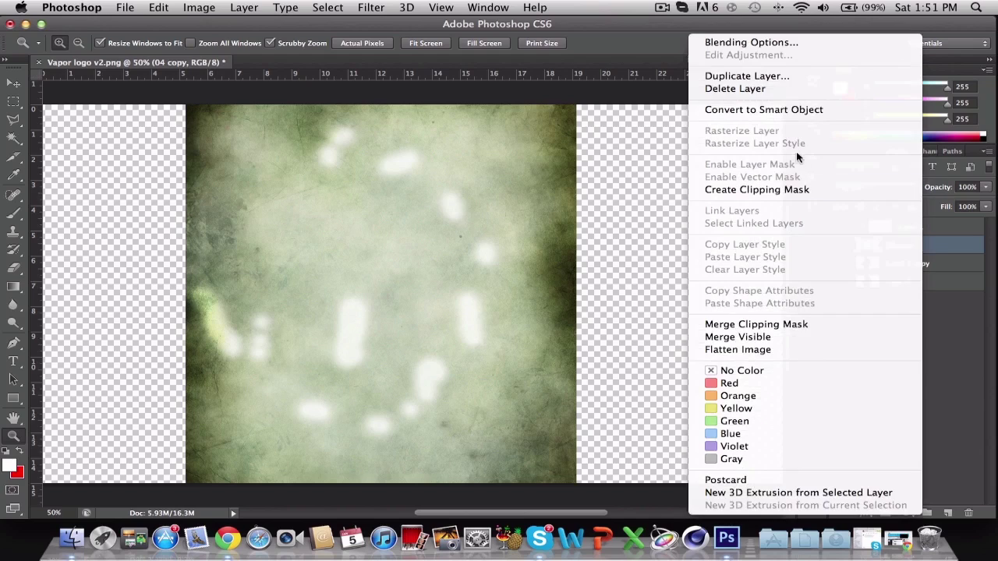
pyautogui.click(767, 191)
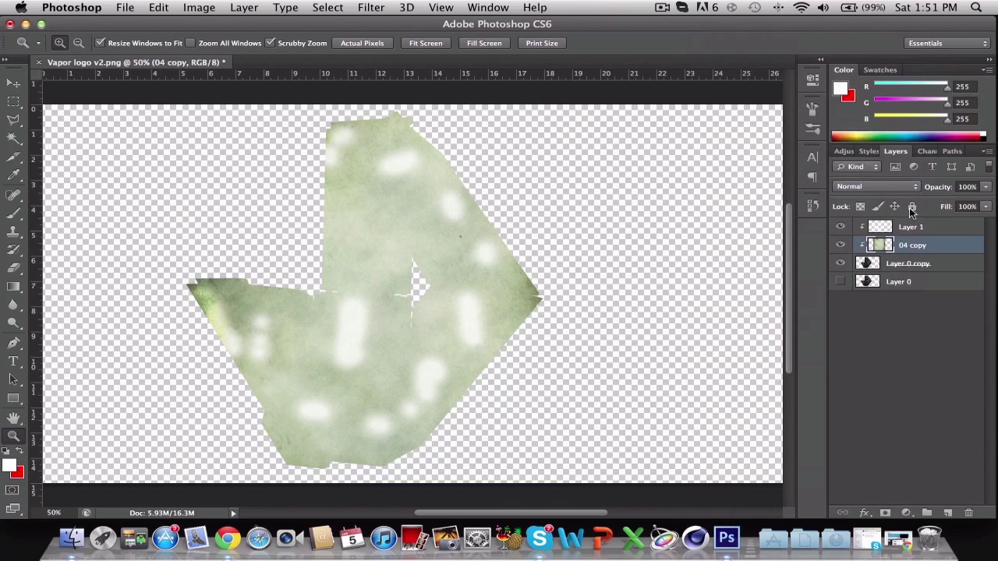
# - Set 04 copy's blend mode to Overlay and move it above Layer 1
pyautogui.click(896, 187)
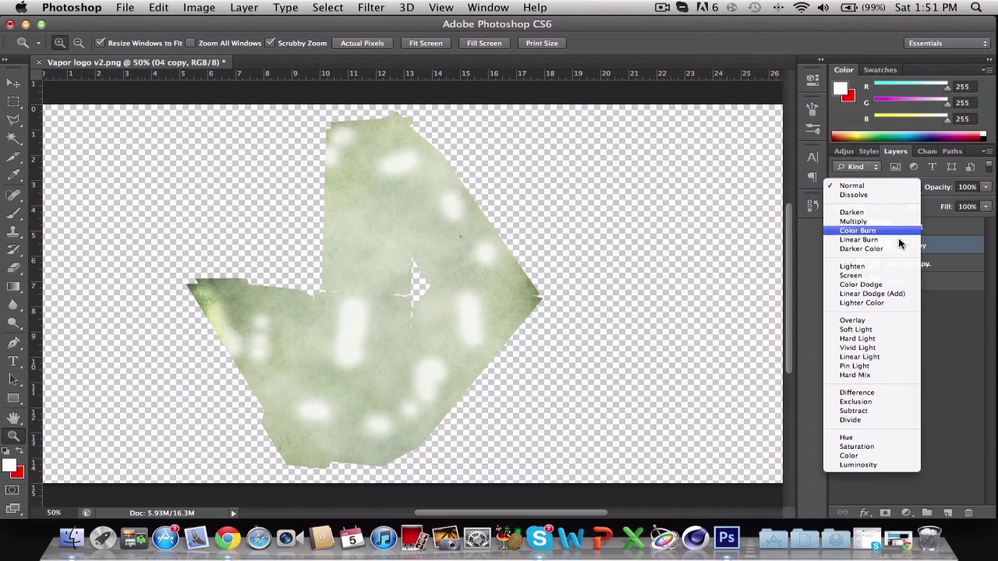
pyautogui.click(896, 317)
pyautogui.moveTo(947, 246); pyautogui.dragTo(944, 224)
# - Desaturate 04 copy with Hue/Saturation set to Saturation -100
pyautogui.press('super+u')
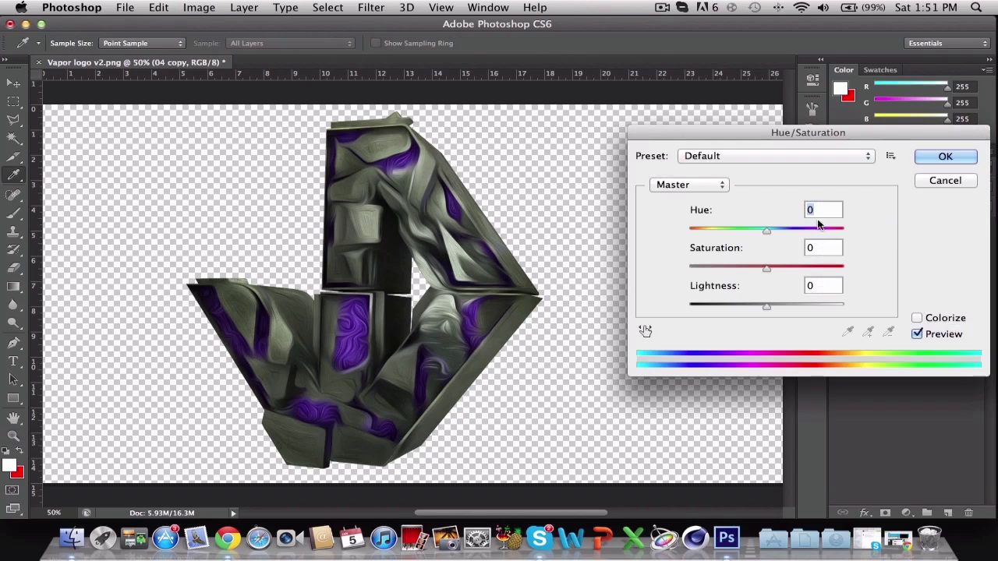
pyautogui.moveTo(766, 268); pyautogui.dragTo(575, 259)
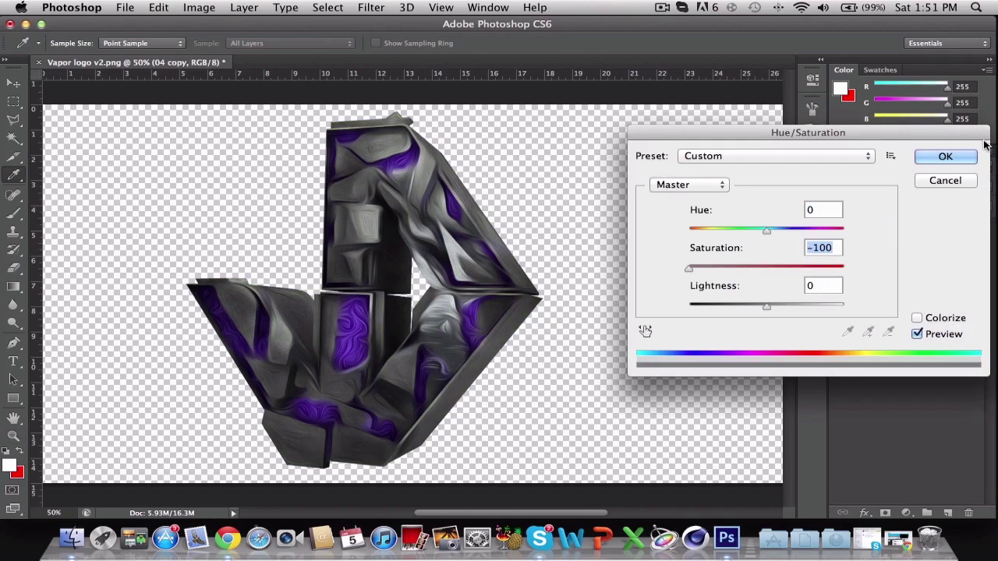
pyautogui.click(945, 155)
pyautogui.press('z')
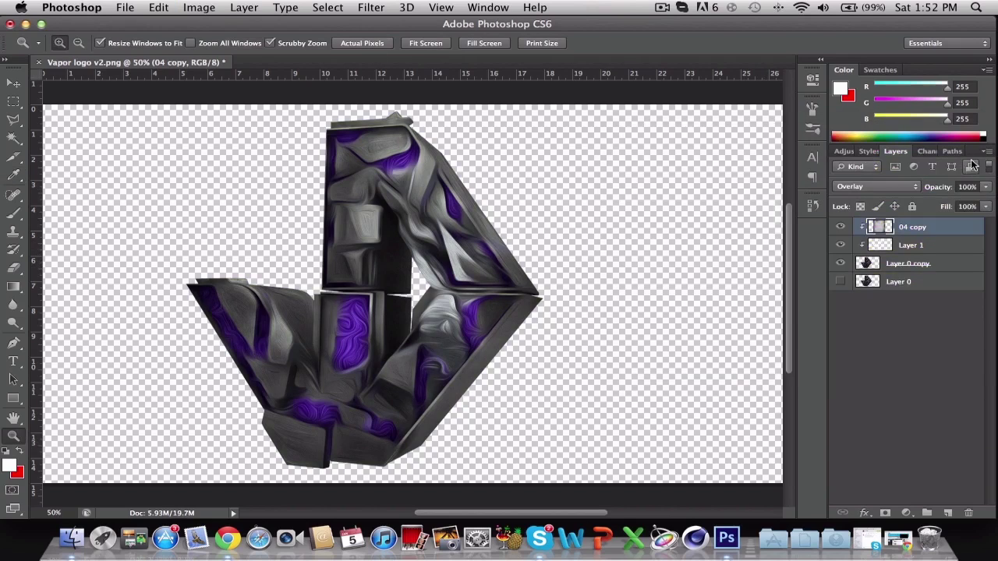
pyautogui.click(986, 187)
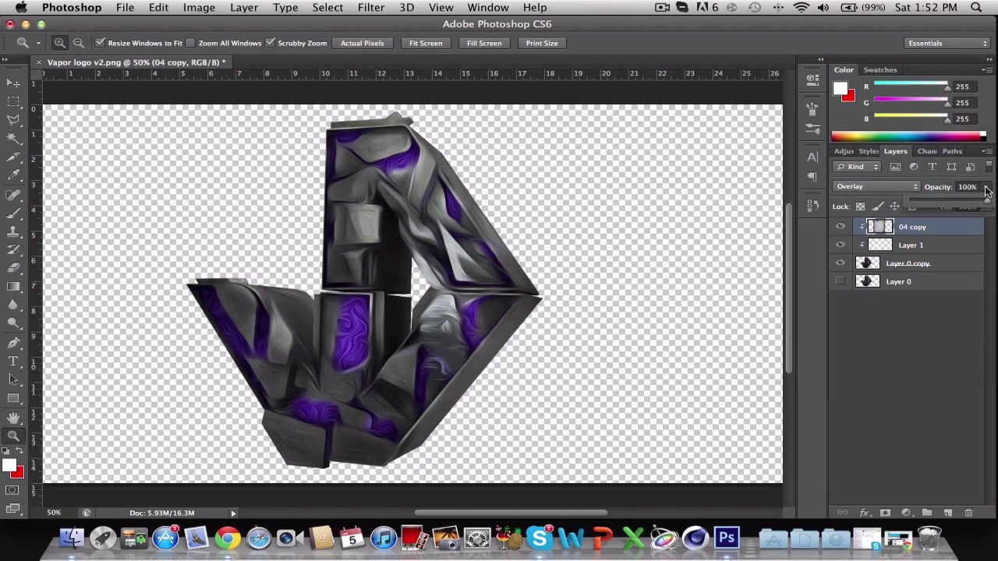
pyautogui.click(904, 312)
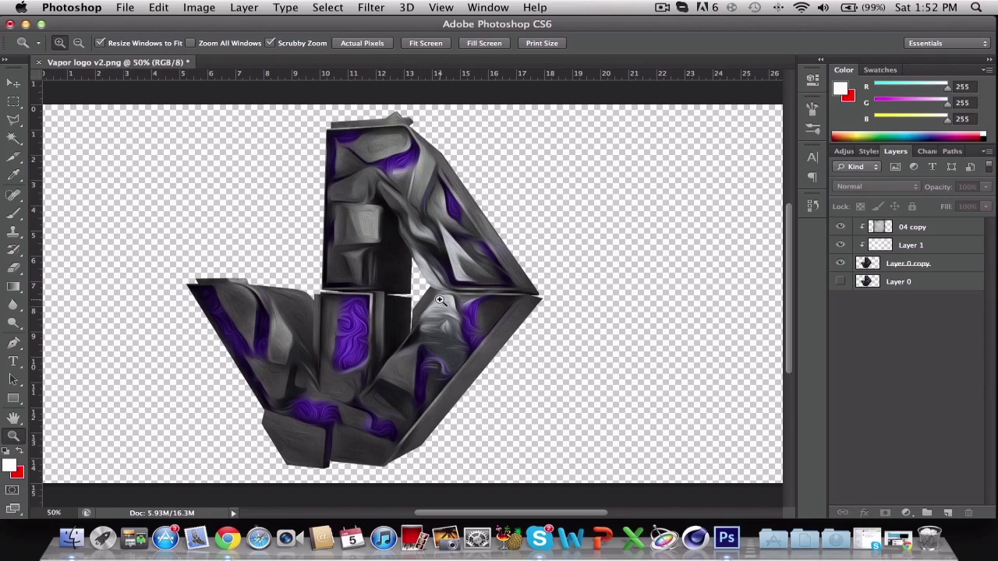
pyautogui.hscroll(-3, 440, 300)
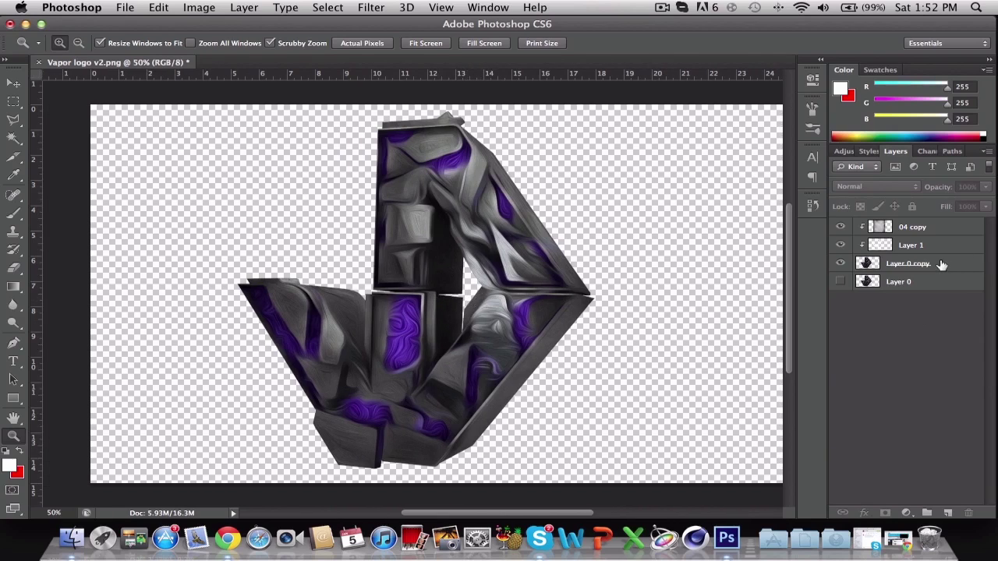
# - Lower Layer 1's opacity to 42%, leaving Layer 0 copy at 100%
pyautogui.click(941, 265)
pyautogui.click(987, 190)
pyautogui.moveTo(987, 203)
pyautogui.mouseDown()
pyautogui.moveTo(934, 196)
pyautogui.moveTo(984, 201)
pyautogui.mouseUp()
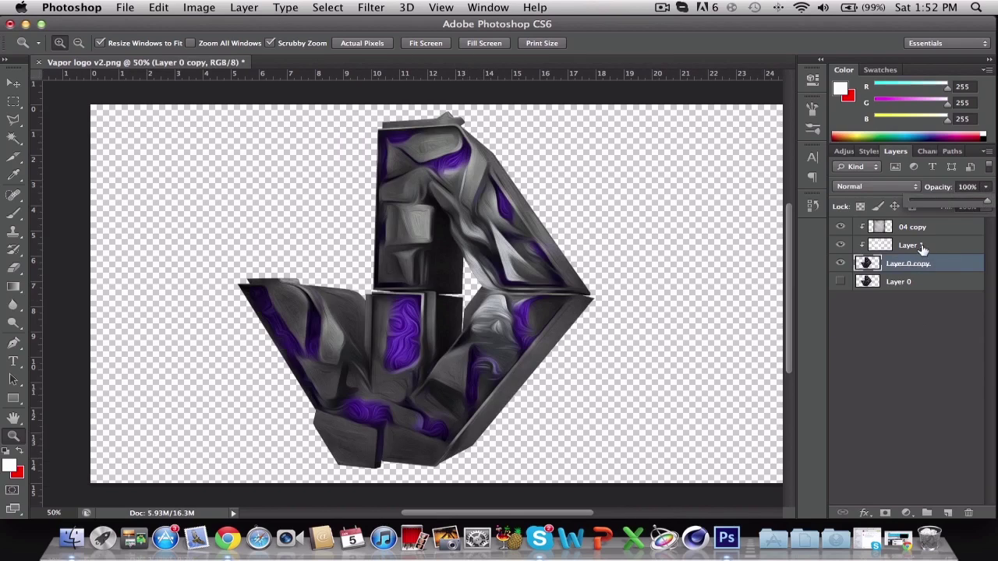
pyautogui.click(922, 247)
pyautogui.click(988, 189)
pyautogui.moveTo(974, 205); pyautogui.dragTo(951, 206)
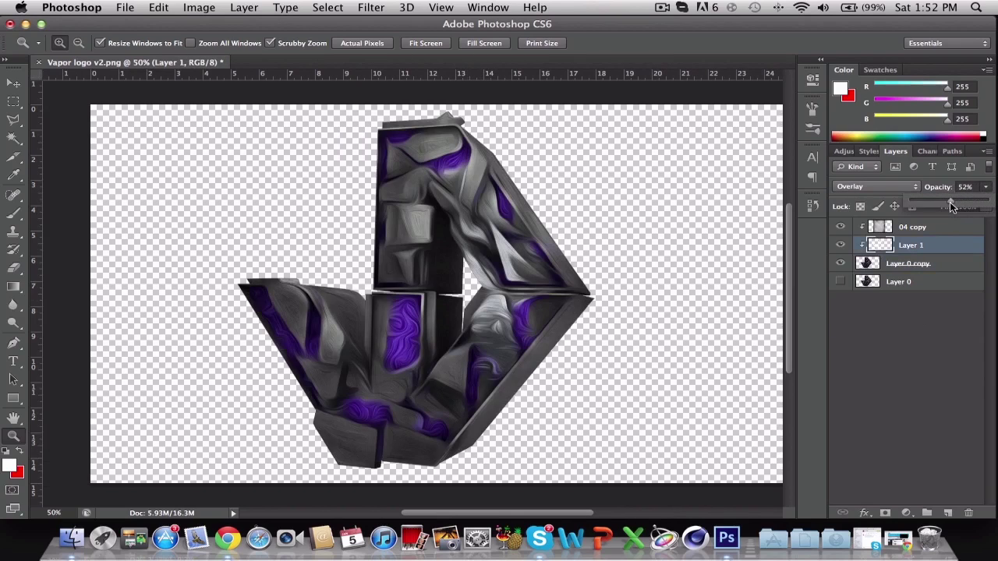
pyautogui.moveTo(944, 202); pyautogui.dragTo(942, 201)
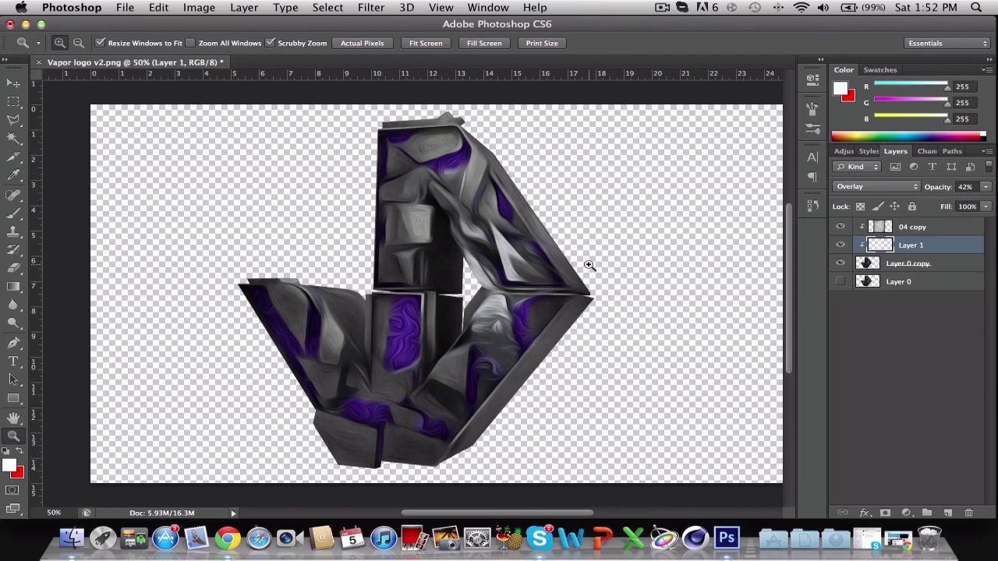
pyautogui.hscroll(4, 590, 265)
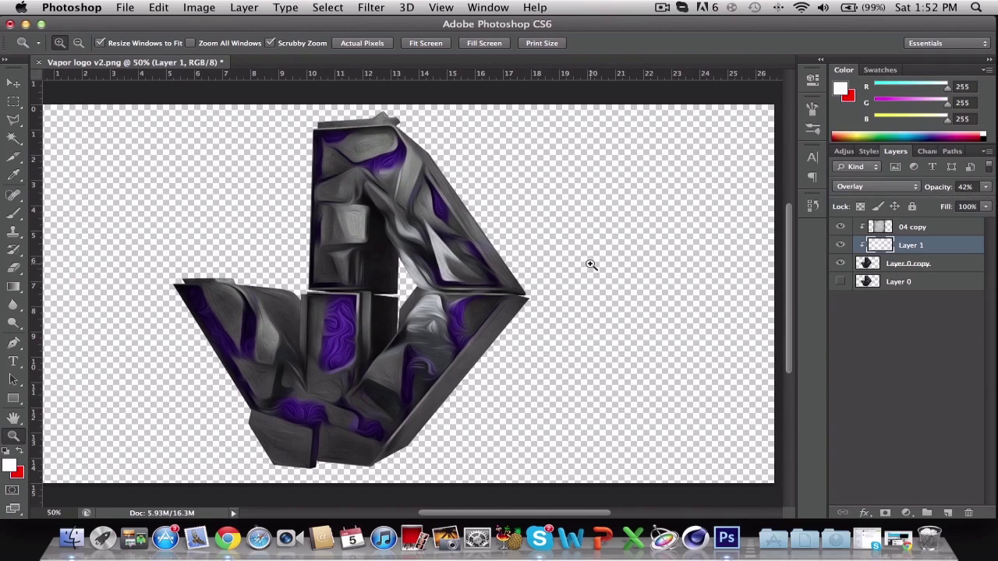
pyautogui.hscroll(-3, 591, 265)
pyautogui.hscroll(4, 591, 265)
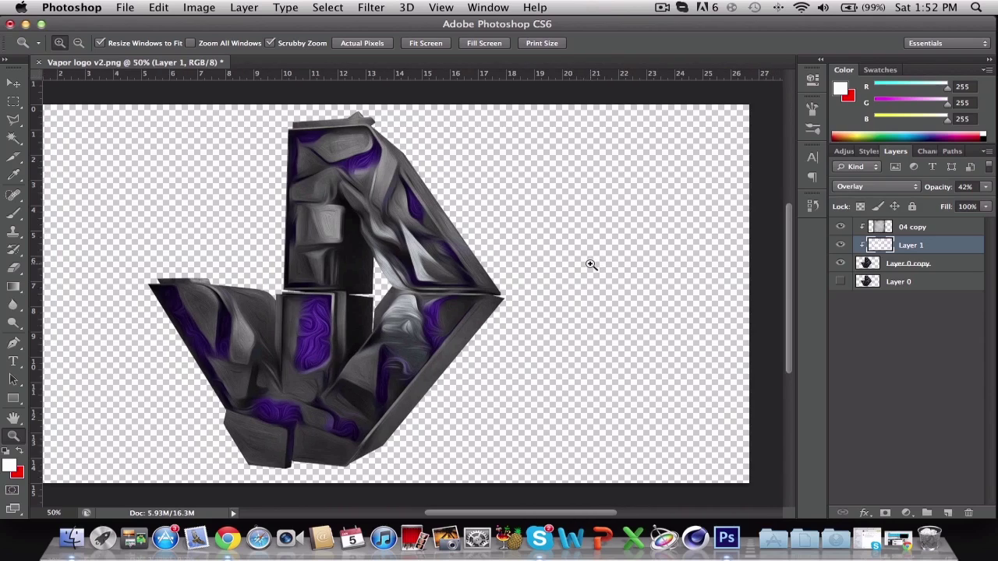
pyautogui.scroll(-2, 591, 265)
pyautogui.scroll(2, 591, 265)
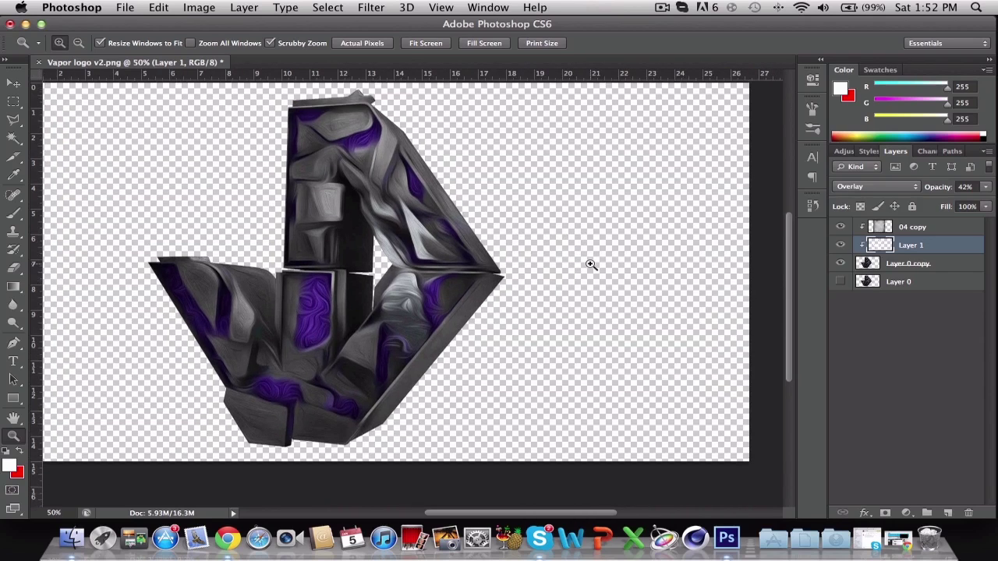
pyautogui.hscroll(-1, 591, 265)
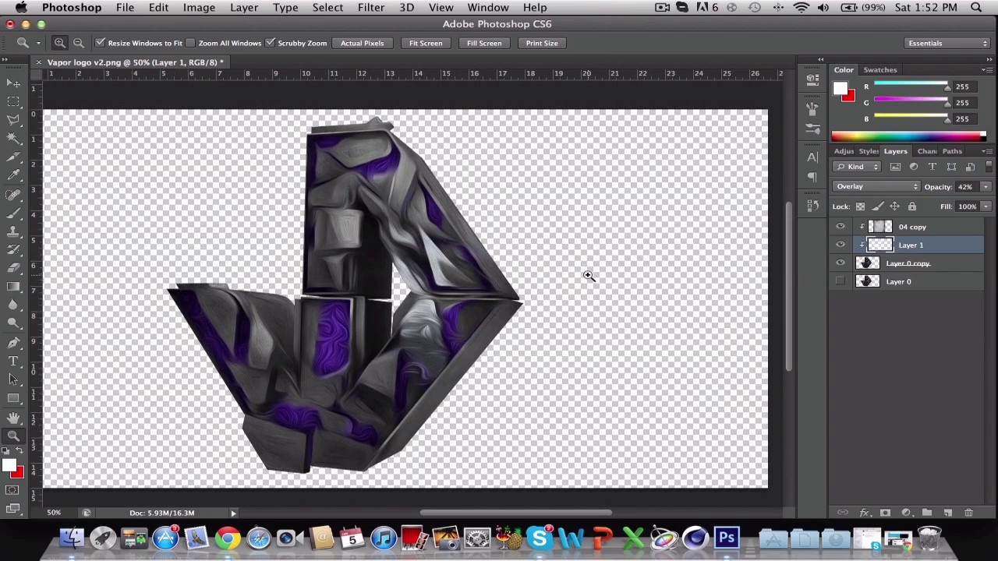
pyautogui.scroll(-1, 588, 275)
pyautogui.scroll(2, 589, 275)
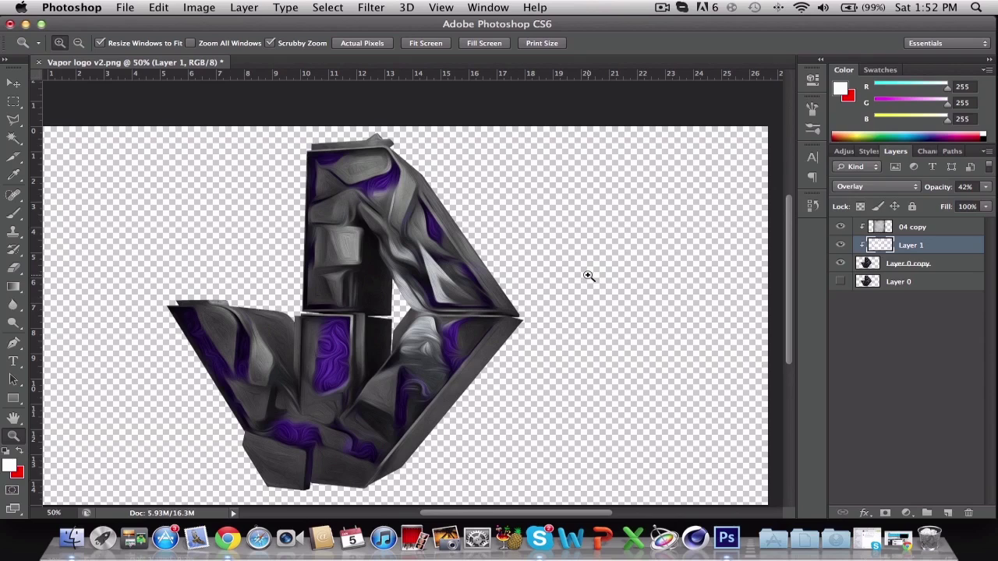
pyautogui.hscroll(-1, 588, 275)
pyautogui.scroll(-5, 588, 275)
pyautogui.scroll(-1, 602, 201)
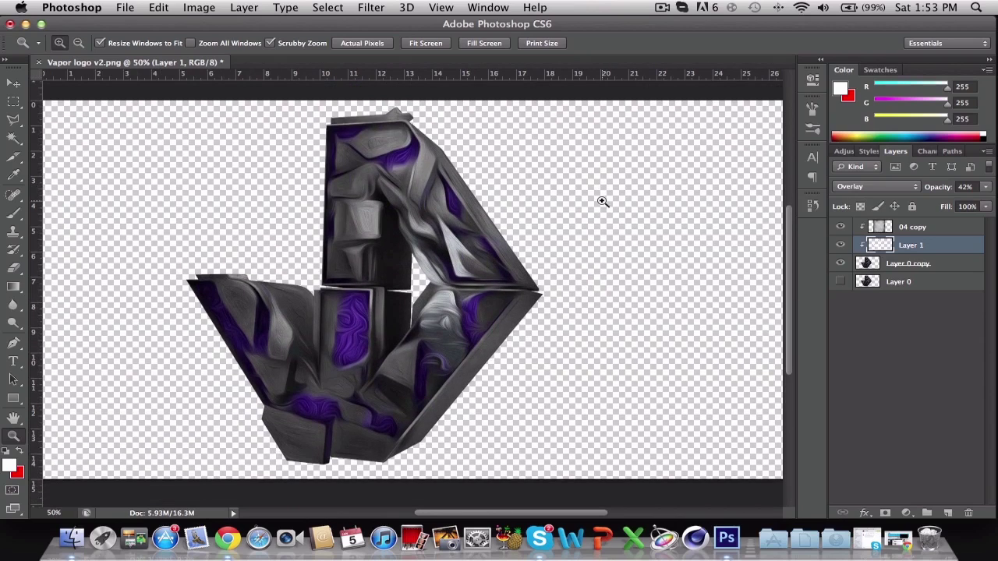
pyautogui.scroll(-1, 603, 201)
pyautogui.scroll(2, 601, 200)
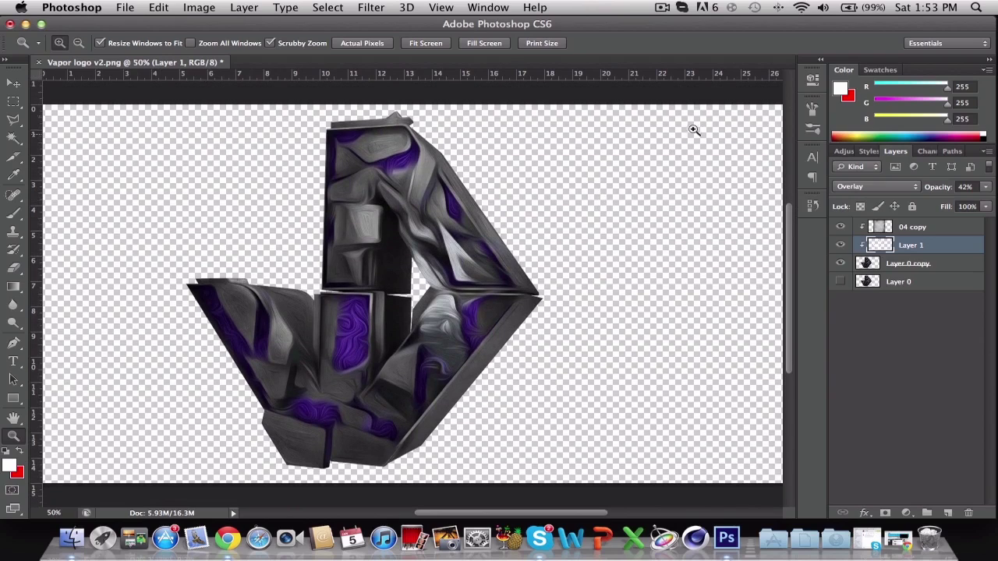
pyautogui.click(663, 8)
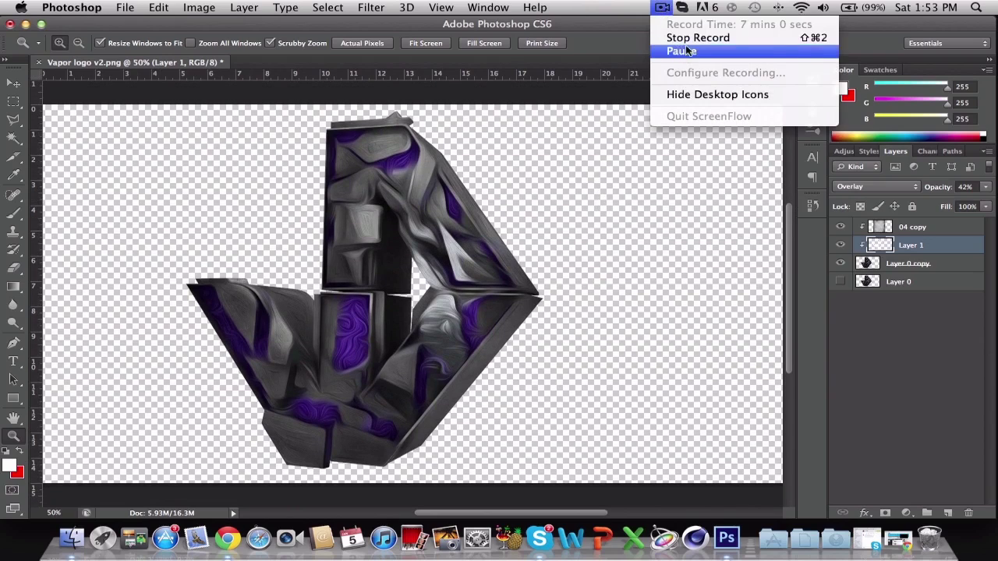